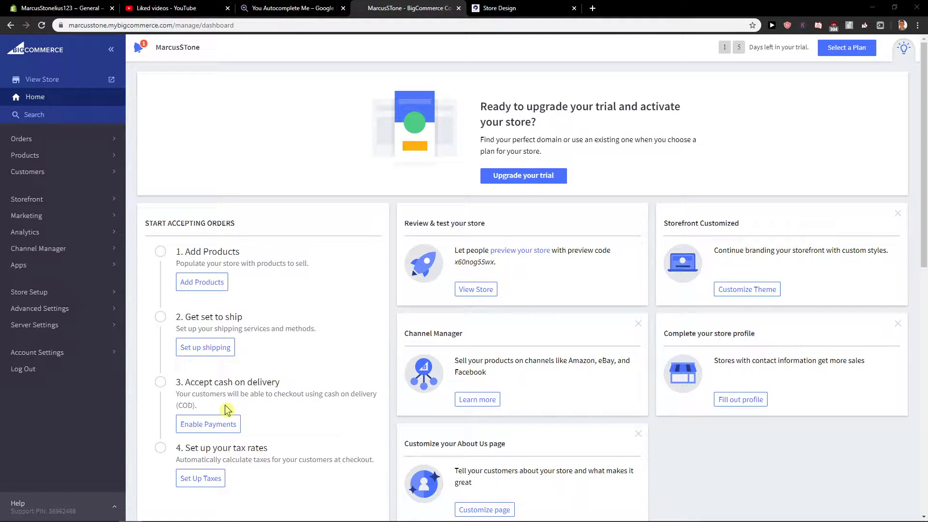
- Go to Products and start a new product on the empty Add Product form
left_click(63, 152)
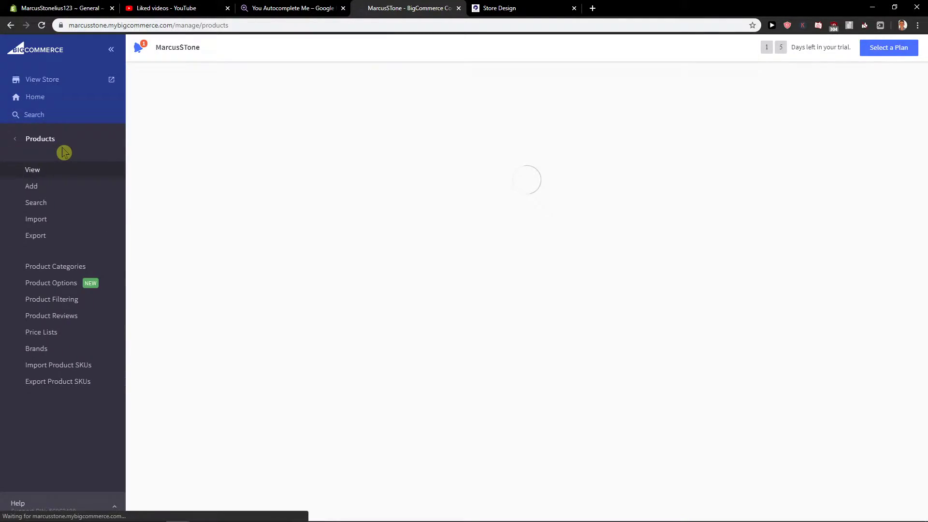
left_click(60, 189)
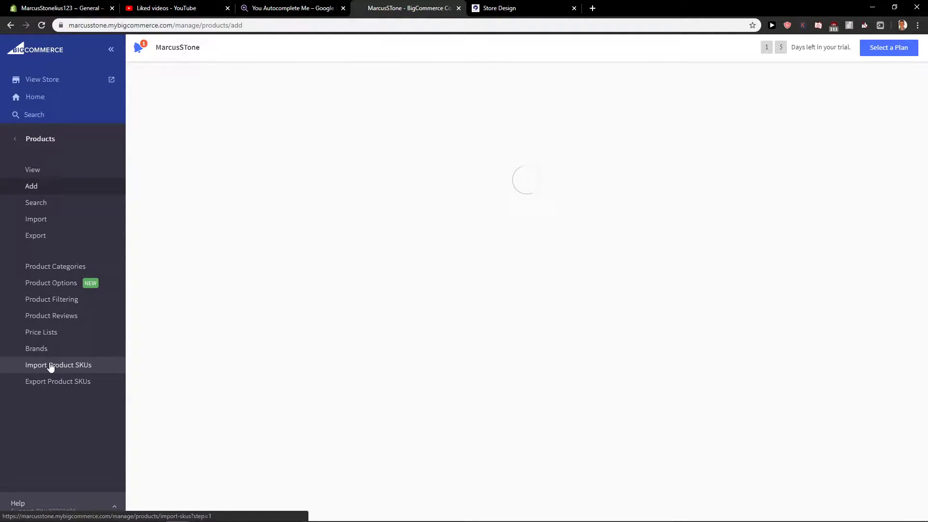
scroll(224, 324, "down", 2)
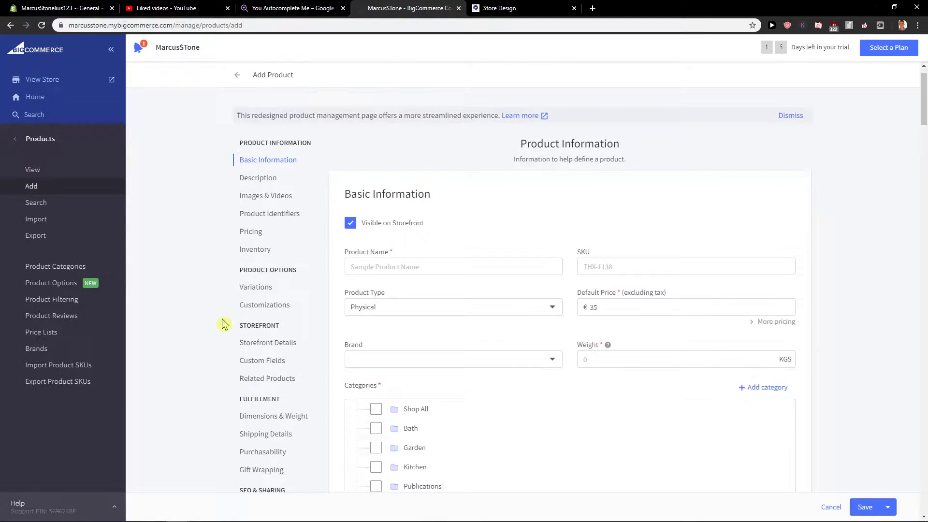
scroll(224, 322, "down", 6)
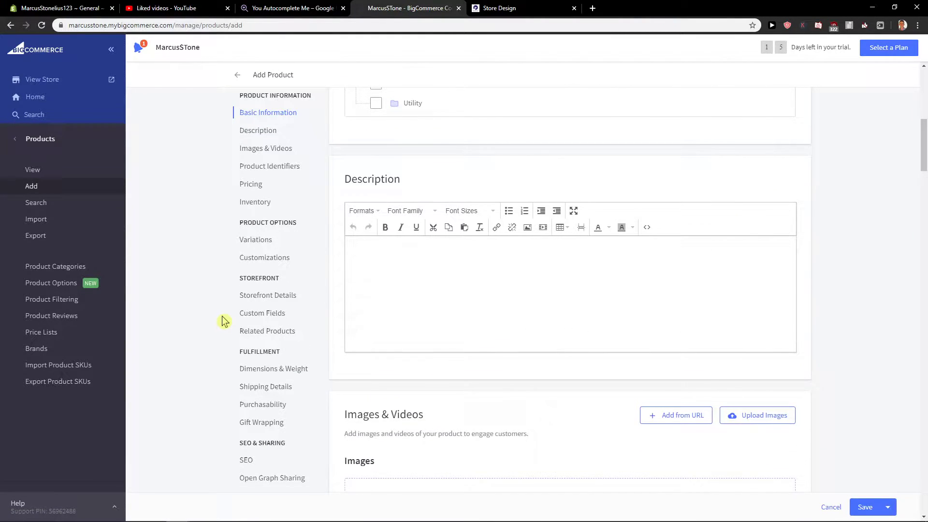
scroll(224, 321, "up", 6)
- Name the product 'Nike Shoes 2020 Edition' with SKU THX-1138 and Physical type
left_click(435, 253)
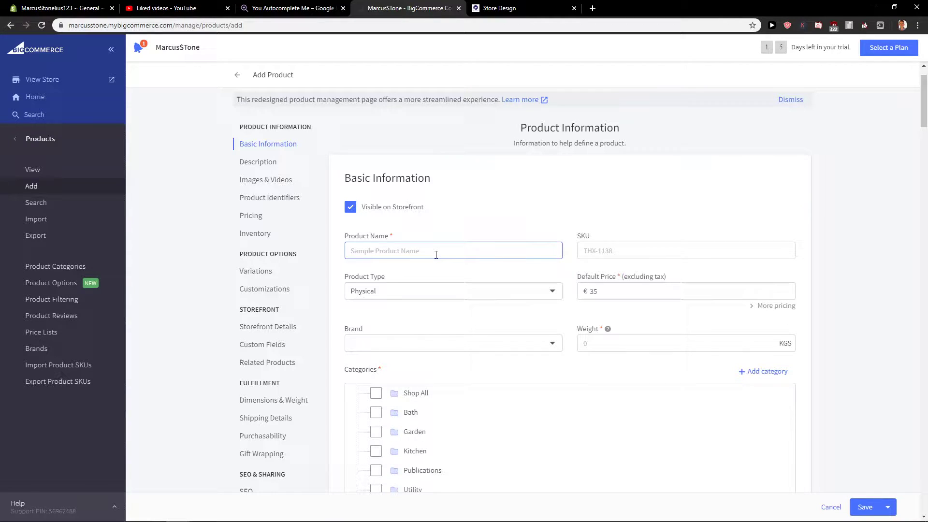
type("Nike Shoes 2020 Edition")
left_click(606, 248)
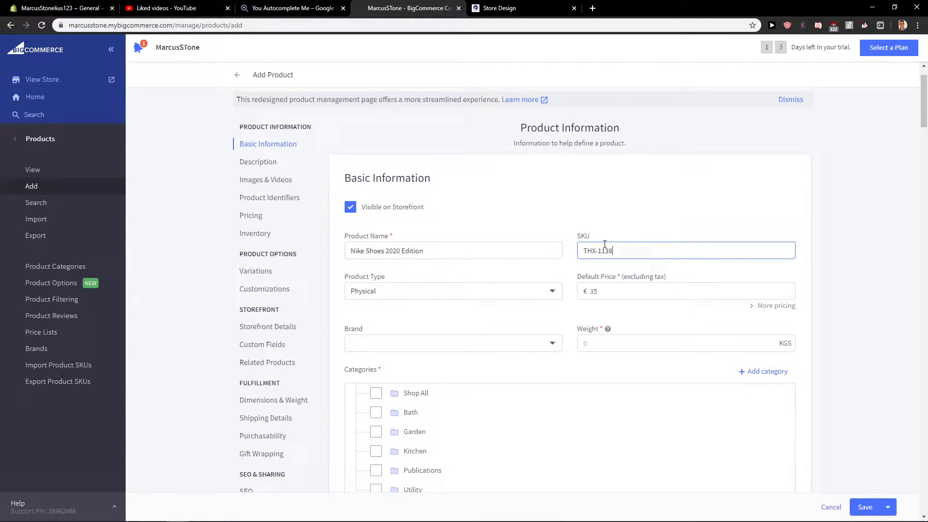
left_click(384, 292)
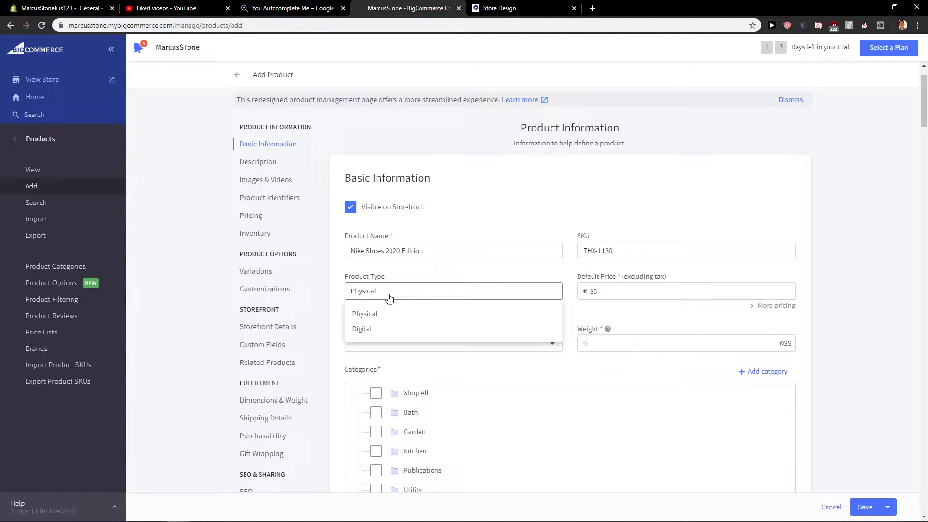
left_click(385, 315)
- Set the default price to €35, leaving the tax class unchanged
left_click(630, 289)
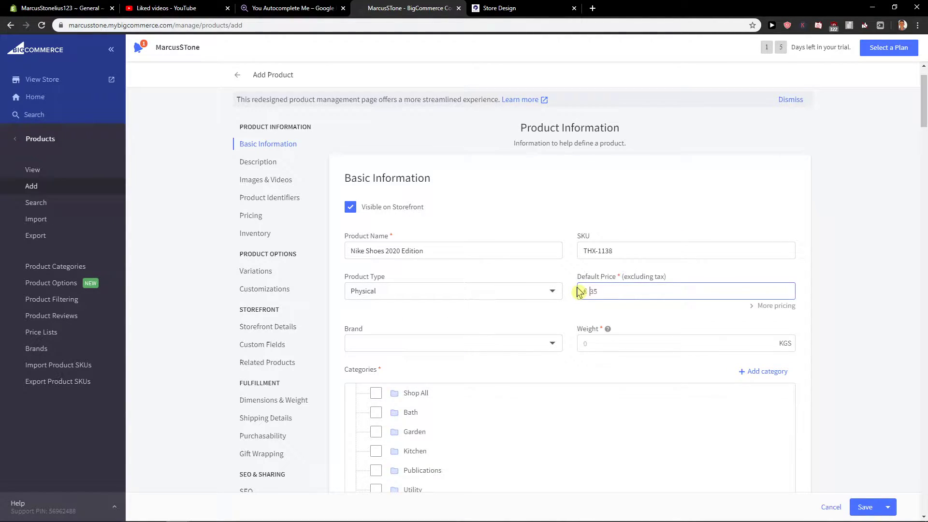
scroll(795, 319, "down", 7)
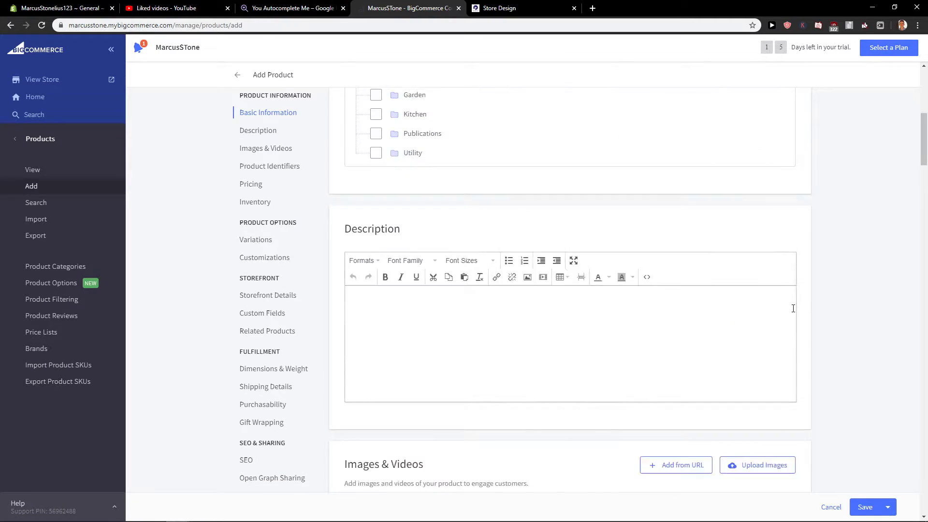
scroll(793, 308, "down", 10)
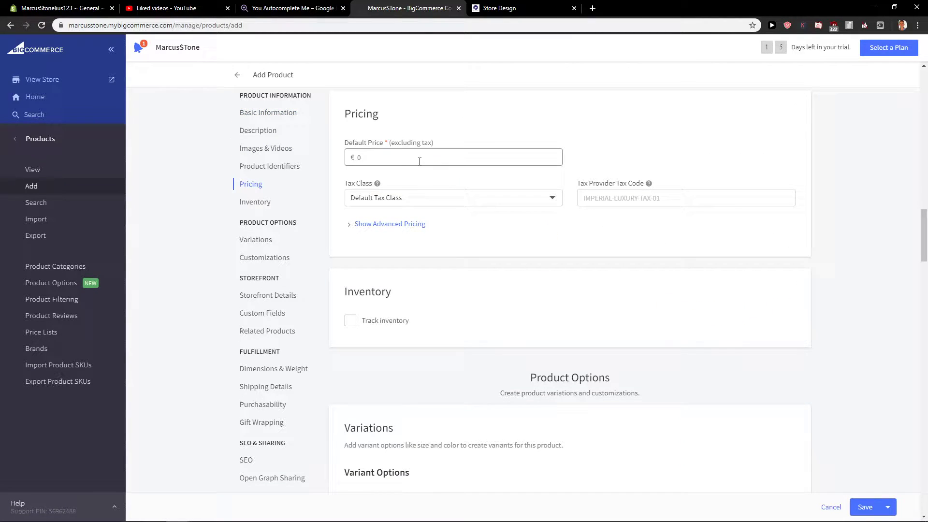
left_click(393, 199)
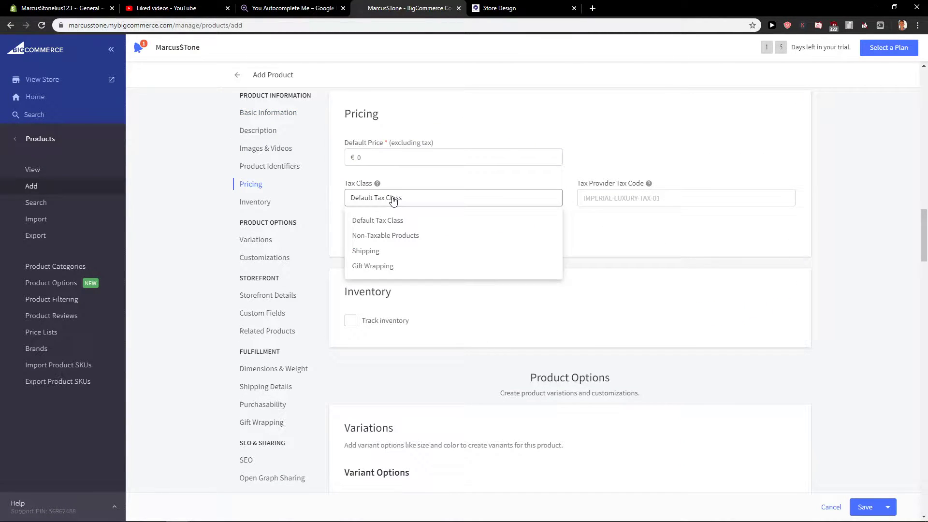
left_click(745, 348)
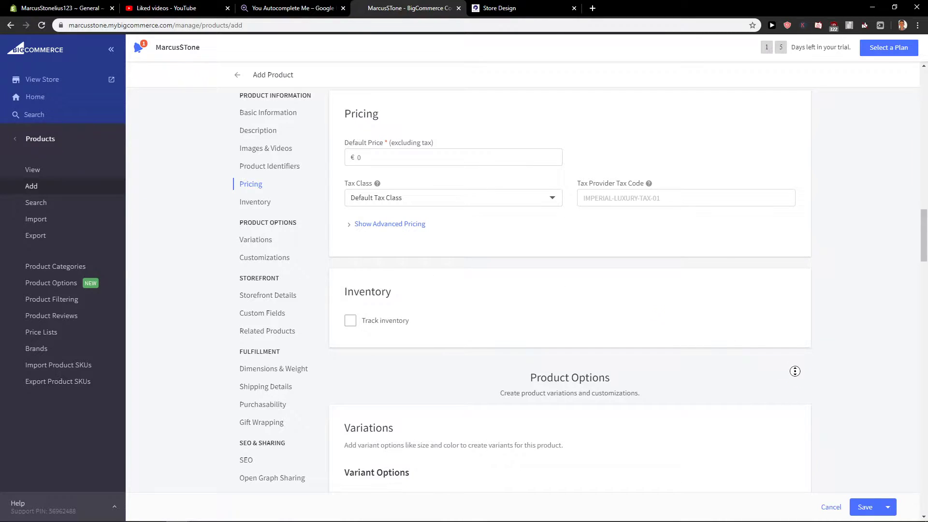
scroll(745, 183, "up", 15)
- Add Nike as a new brand and set the weight to 0.80 kg
scroll(549, 324, "down", 1)
left_click(425, 345)
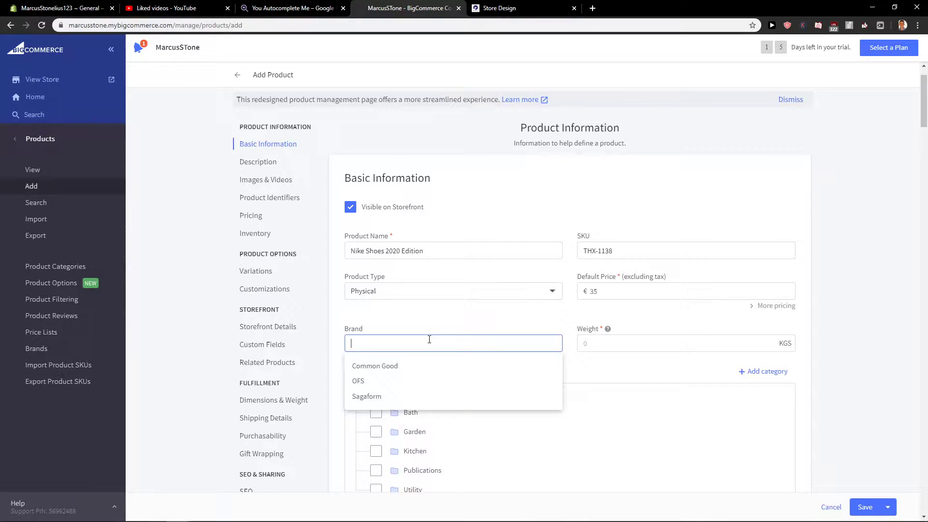
type("Nike")
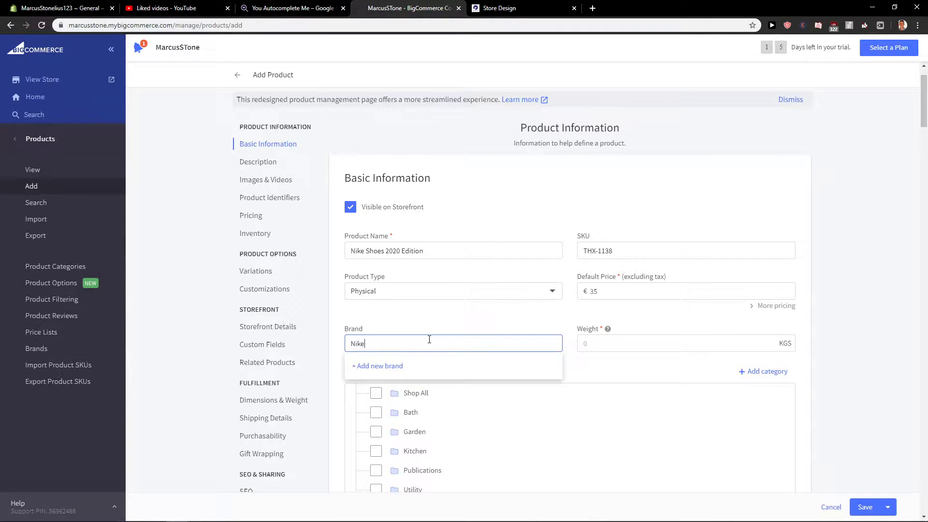
left_click(426, 366)
left_click(653, 346)
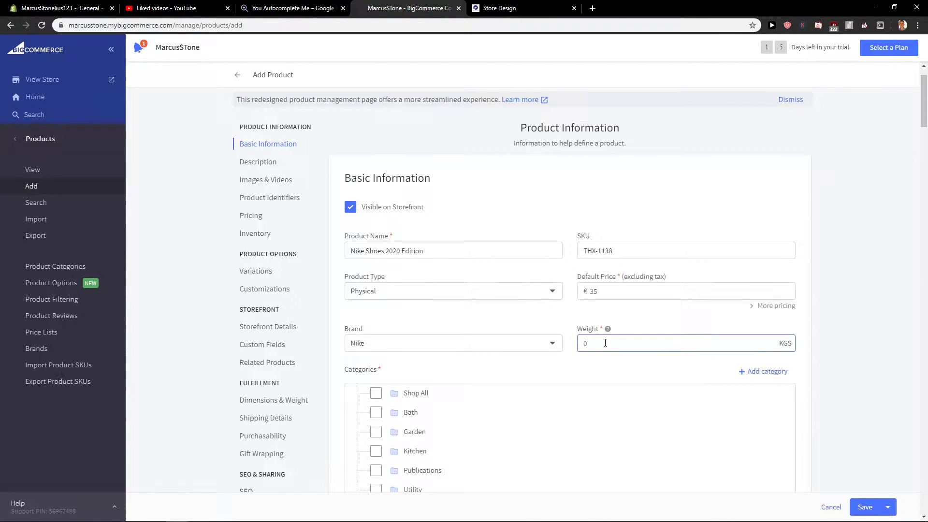
type("0.8")
left_click(605, 372)
- Create a new 'Shoes' category and assign the product to it
scroll(603, 375, "down", 1)
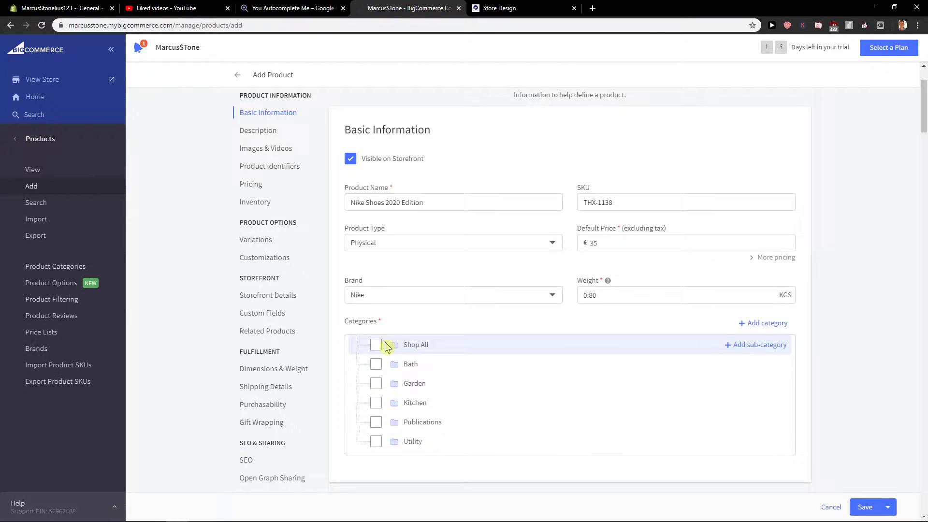
scroll(630, 353, "down", 2)
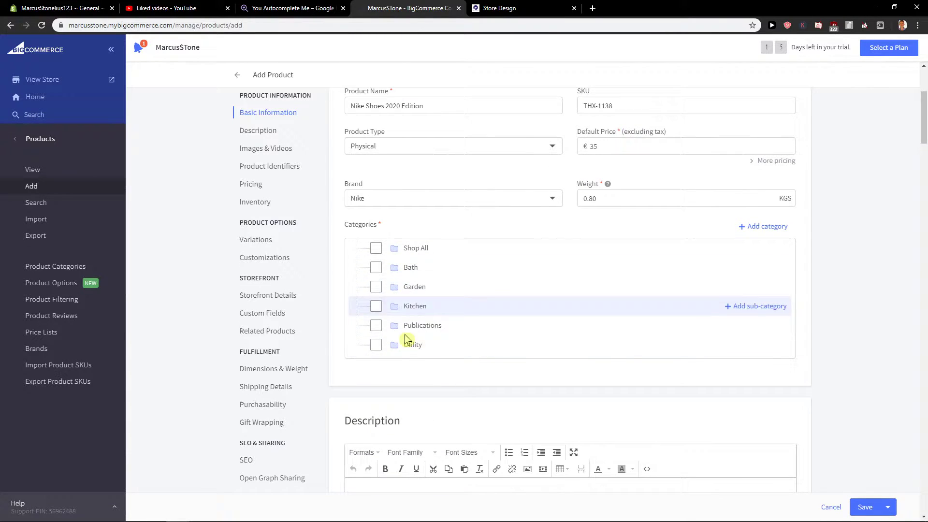
left_click(751, 227)
left_click(515, 203)
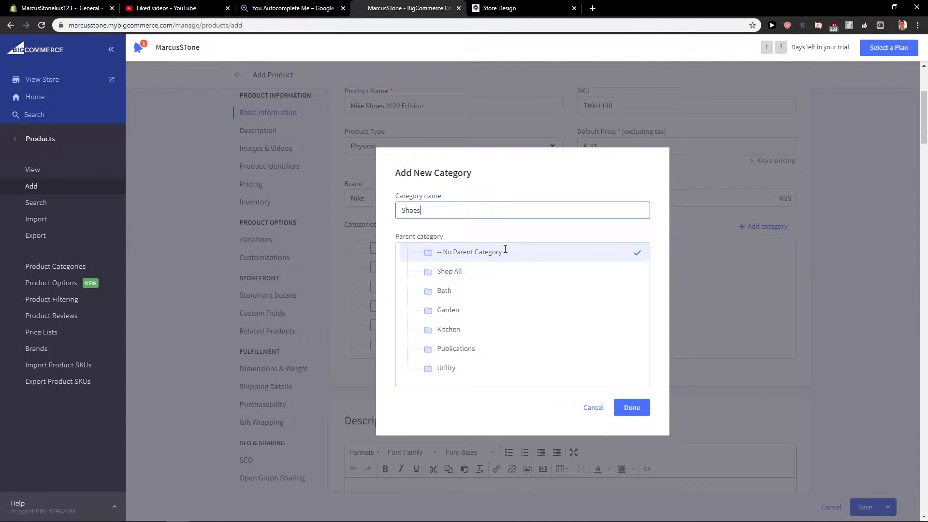
left_click(639, 412)
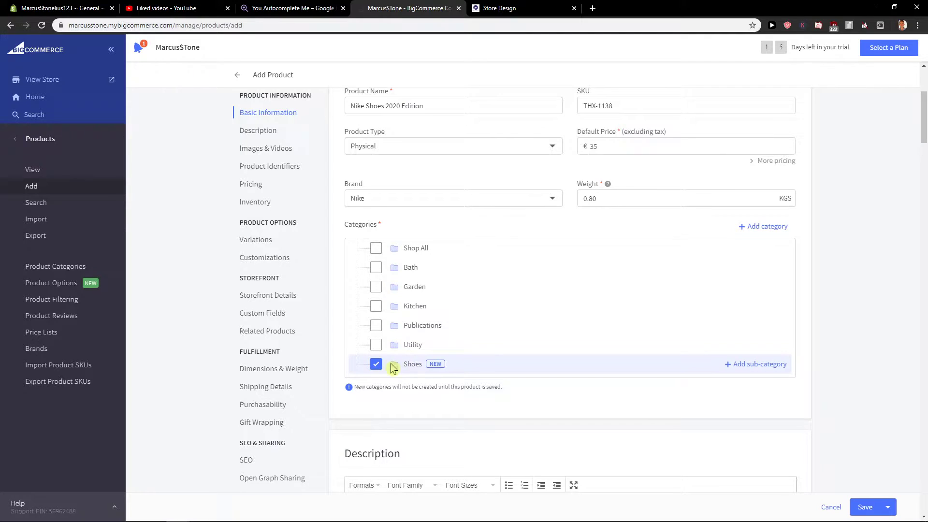
- Write the description as a single bullet: 'Amazin shoes for summer'
scroll(431, 366, "down", 4)
left_click(432, 368)
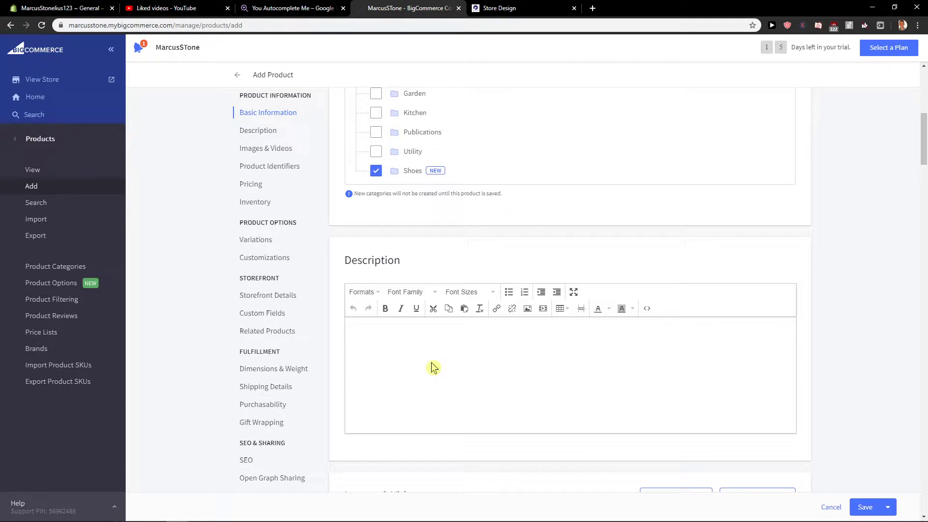
left_click(509, 292)
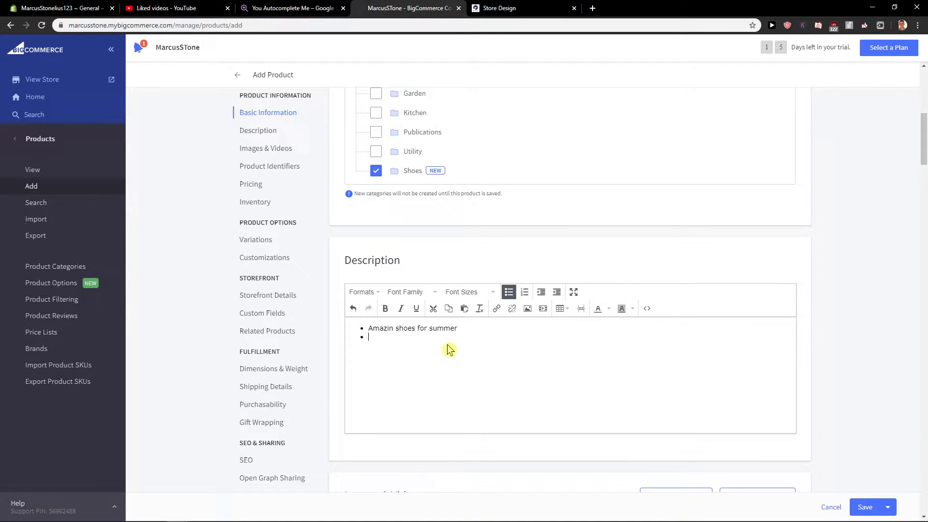
key("Return")
scroll(447, 346, "down", 4)
scroll(532, 362, "down", 1)
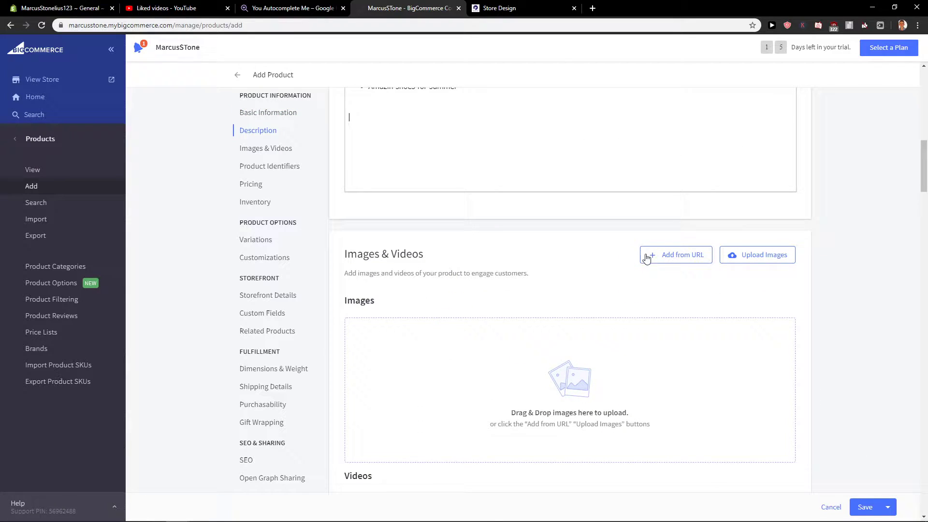
- Upload the shoe photo from the Desktop folder as a product image
left_click(752, 255)
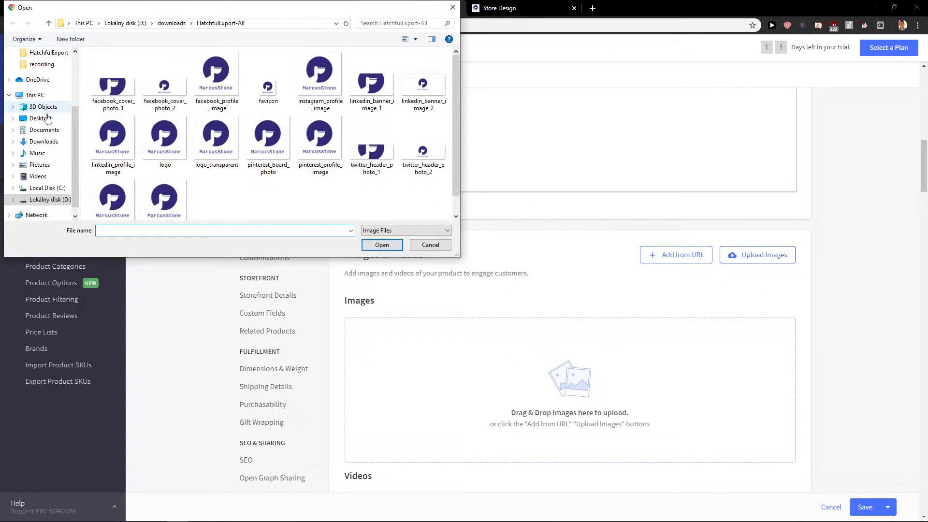
left_click(41, 118)
double_click(314, 150)
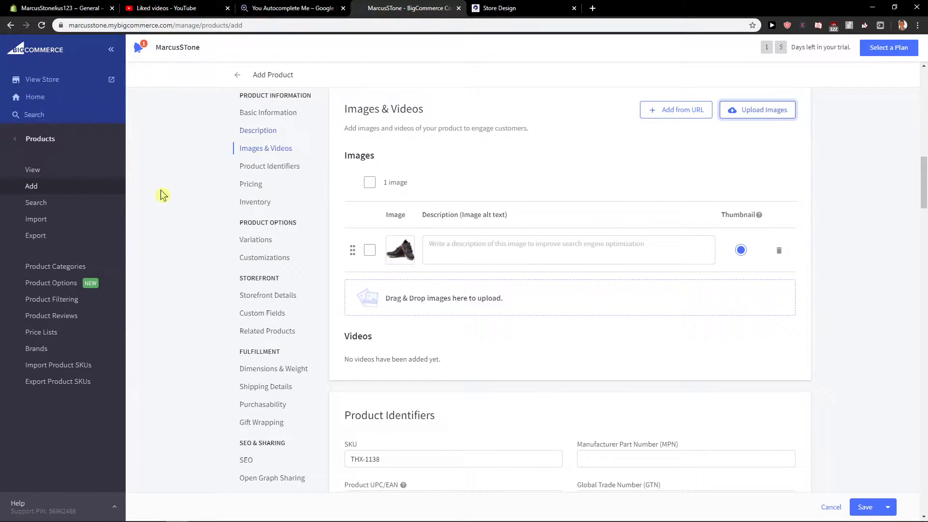
- Give the shoe image alt text 'nike shoes 2020 Edition', keeping it as thumbnail
left_click(493, 238)
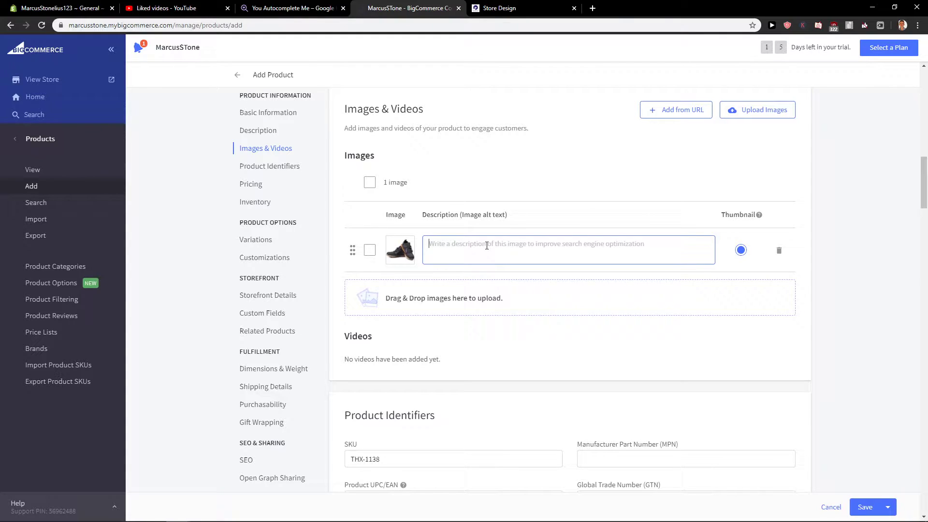
type("nike shoes 2020 Edition")
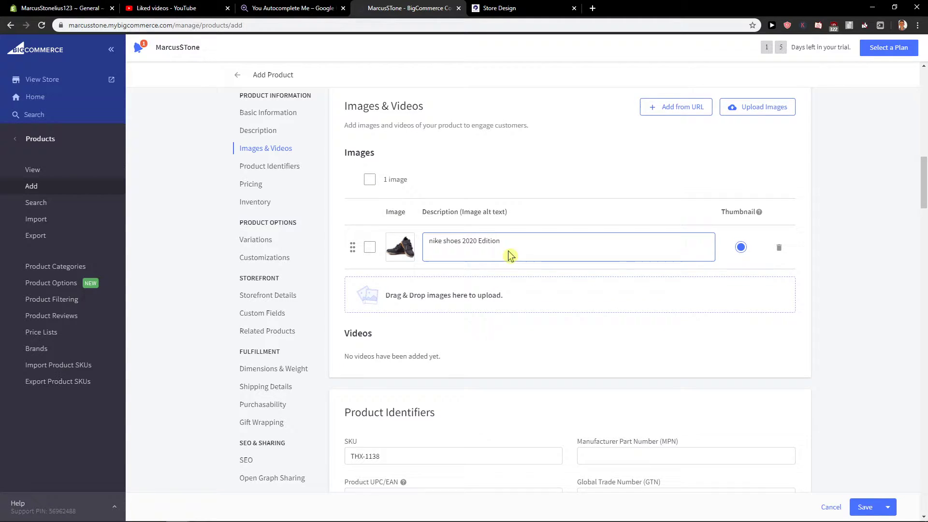
scroll(509, 252, "down", 3)
scroll(406, 259, "up", 3)
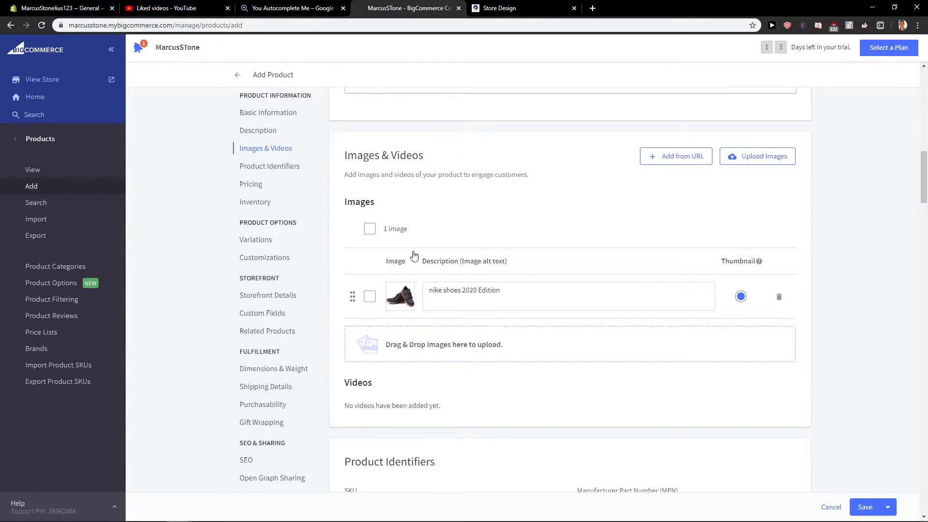
scroll(450, 368, "down", 2)
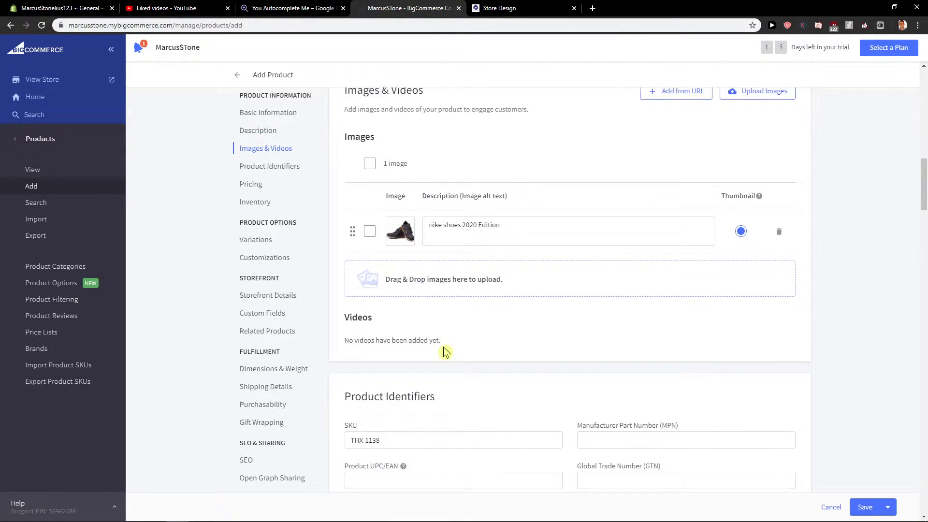
scroll(440, 319, "up", 3)
scroll(440, 324, "down", 1)
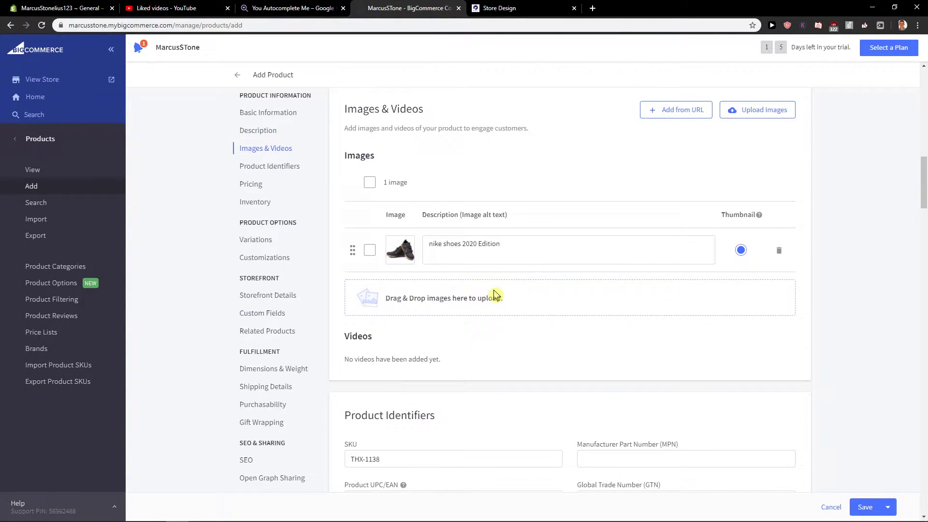
scroll(502, 329, "up", 8)
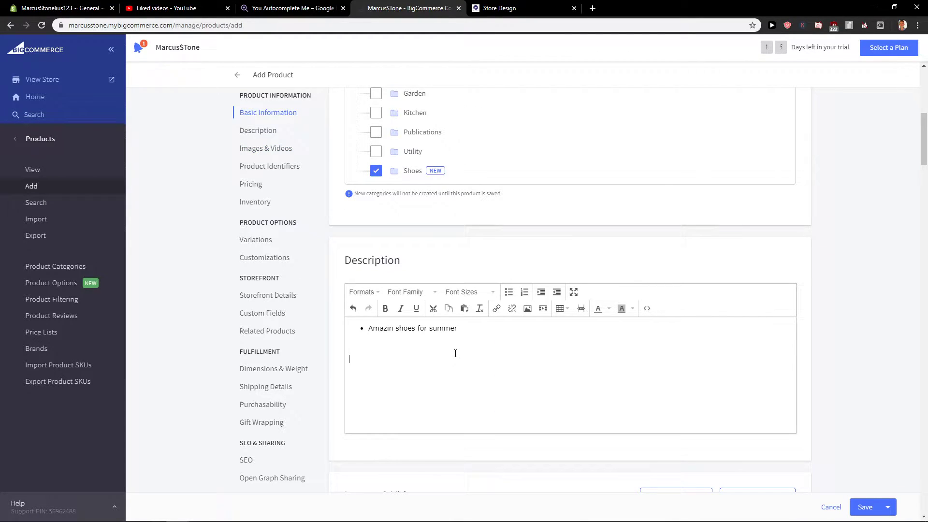
scroll(379, 338, "down", 12)
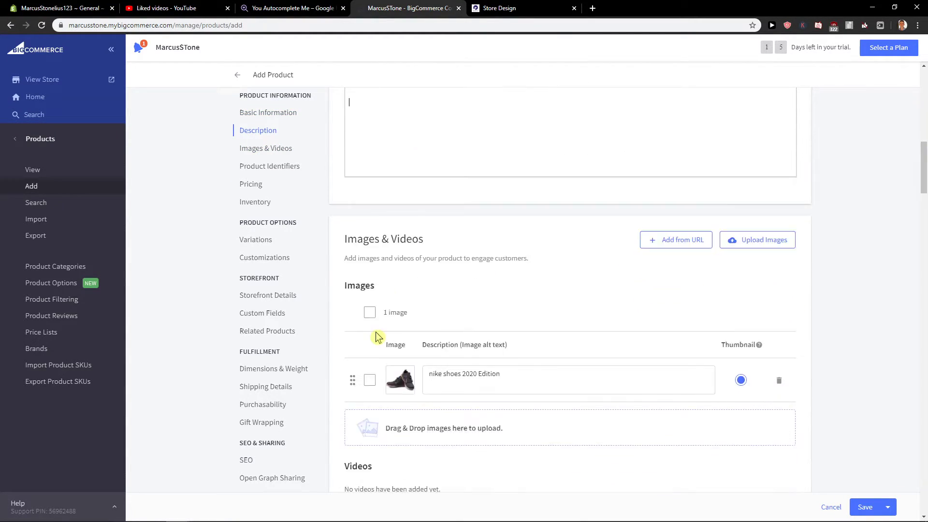
- Reveal the advanced pricing fields below the default price
left_click(637, 314)
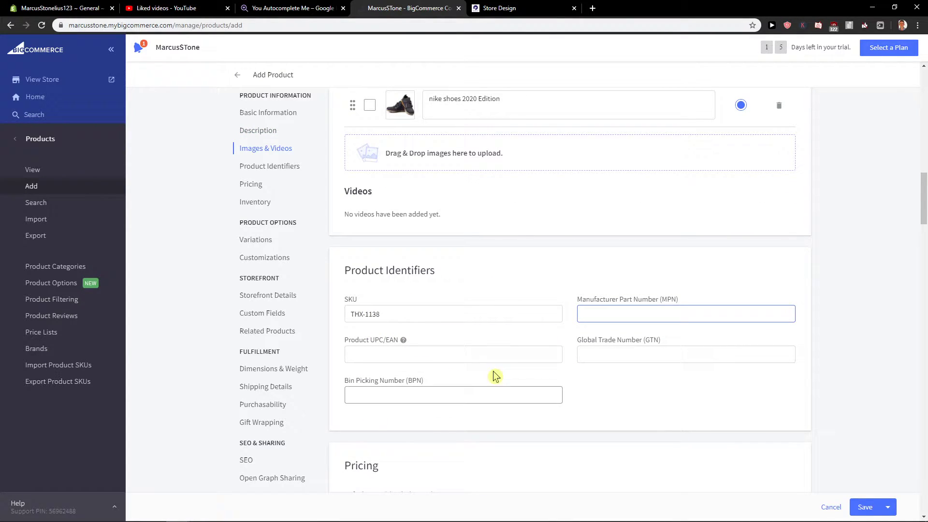
scroll(431, 335, "down", 2)
scroll(436, 324, "down", 2)
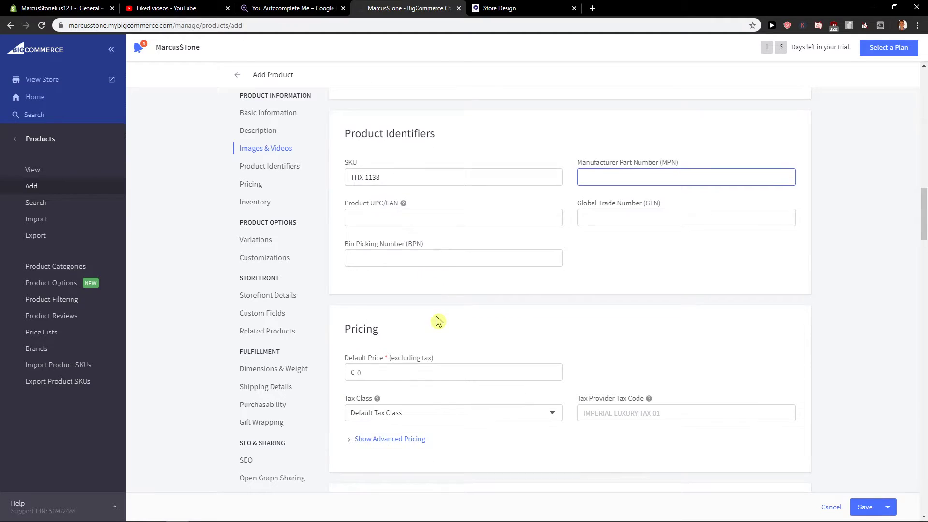
left_click(435, 317)
scroll(436, 316, "down", 1)
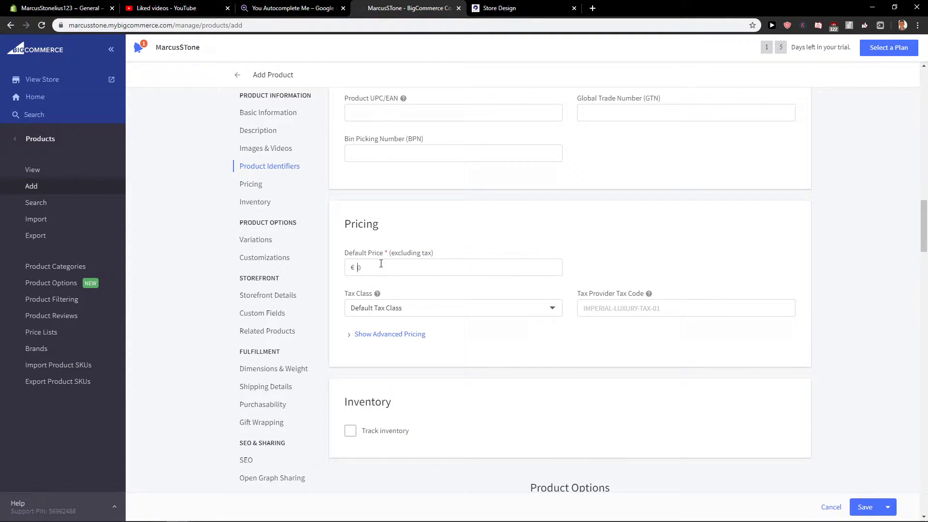
left_click(351, 336)
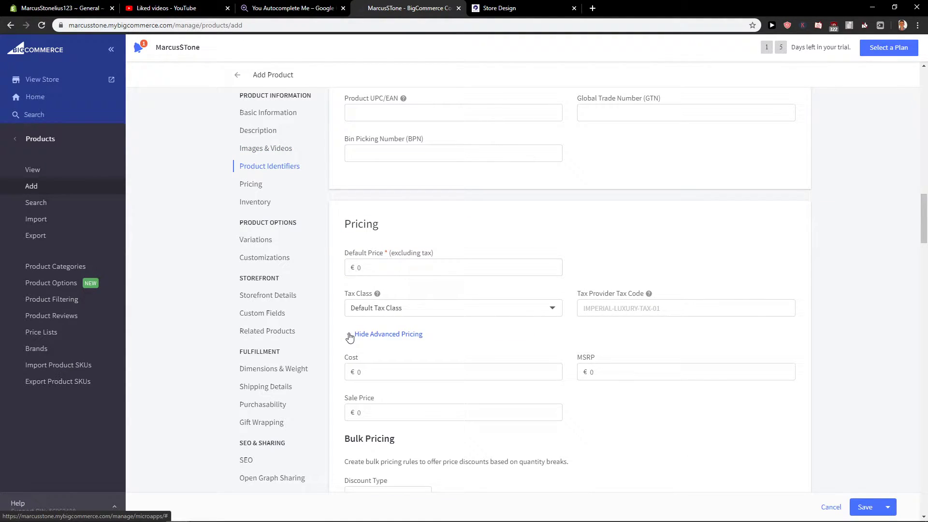
scroll(351, 337, "down", 1)
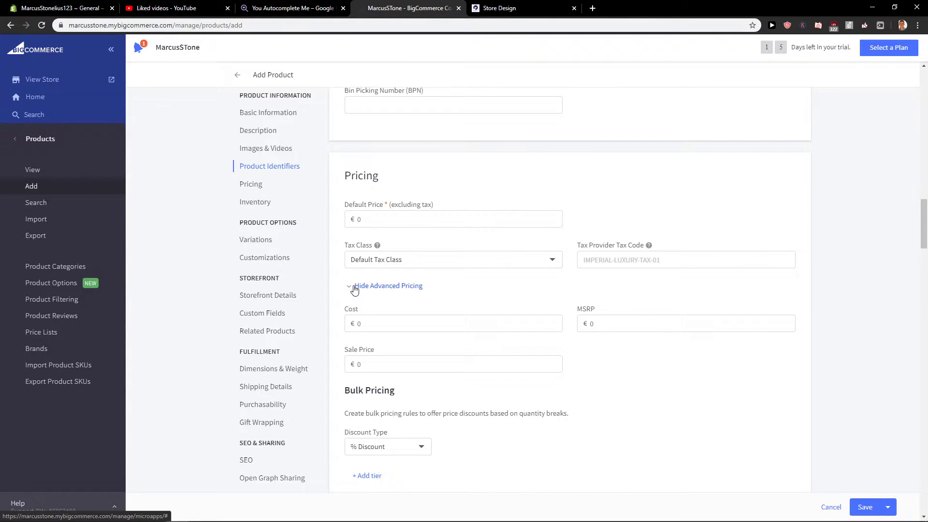
scroll(354, 289, "down", 1)
- Add a bulk pricing tier with % Discount type and minimum quantity 2
left_click(412, 401)
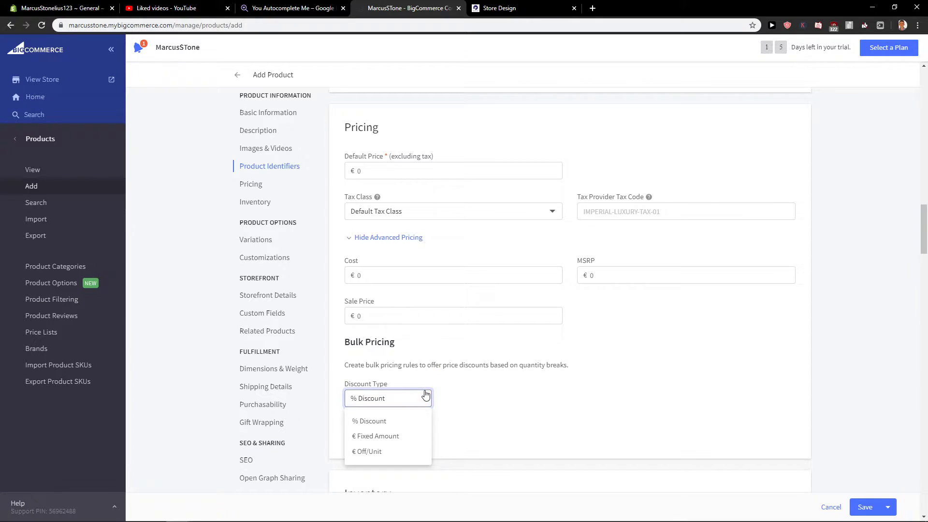
left_click(466, 389)
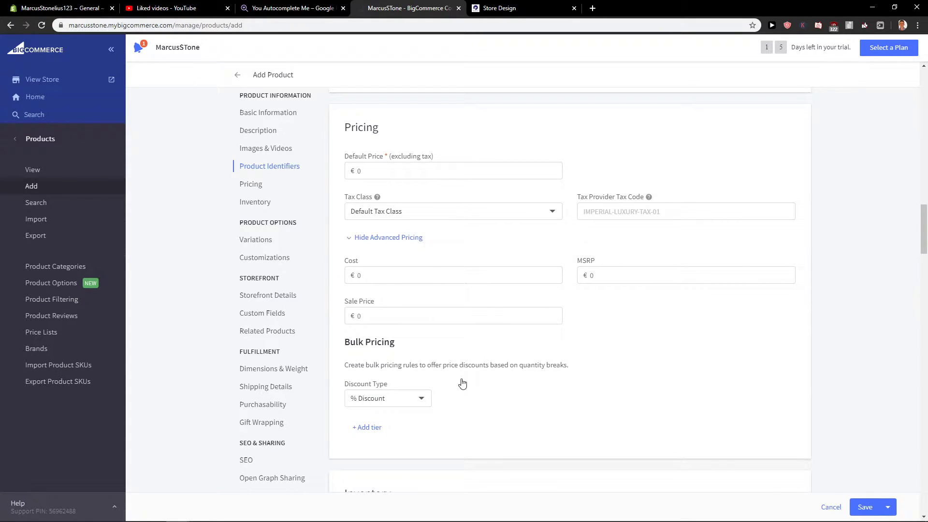
left_click(367, 427)
scroll(455, 394, "down", 2)
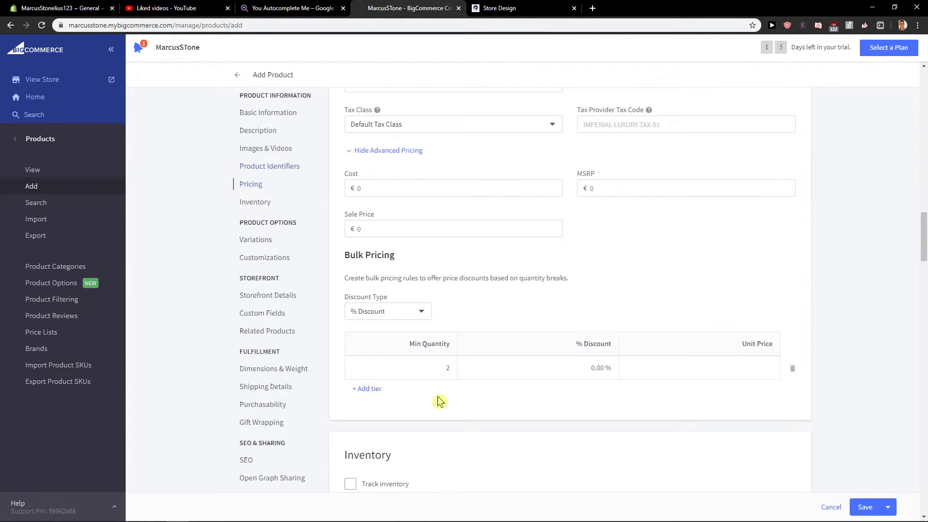
left_click(438, 369)
scroll(433, 382, "up", 1)
left_click(411, 320)
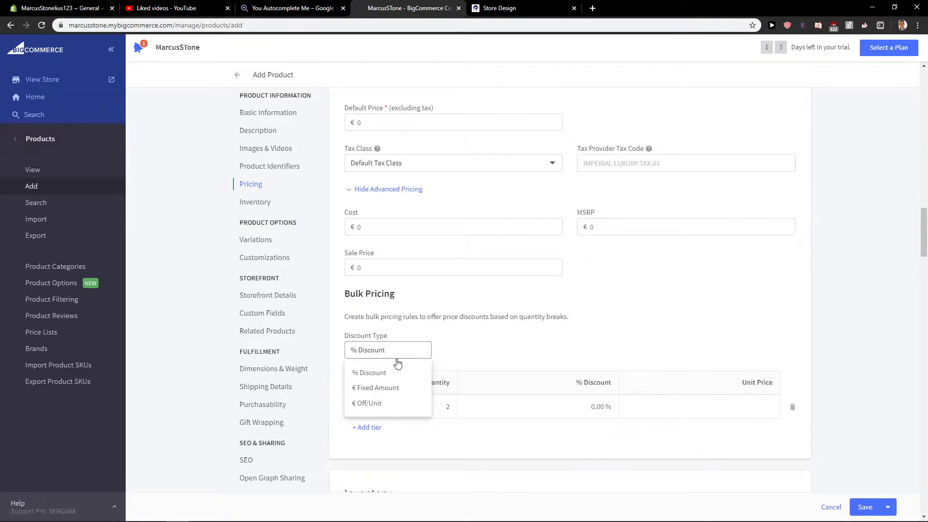
left_click(484, 361)
- Turn on inventory tracking and switch it to track on the variant level
scroll(484, 361, "down", 5)
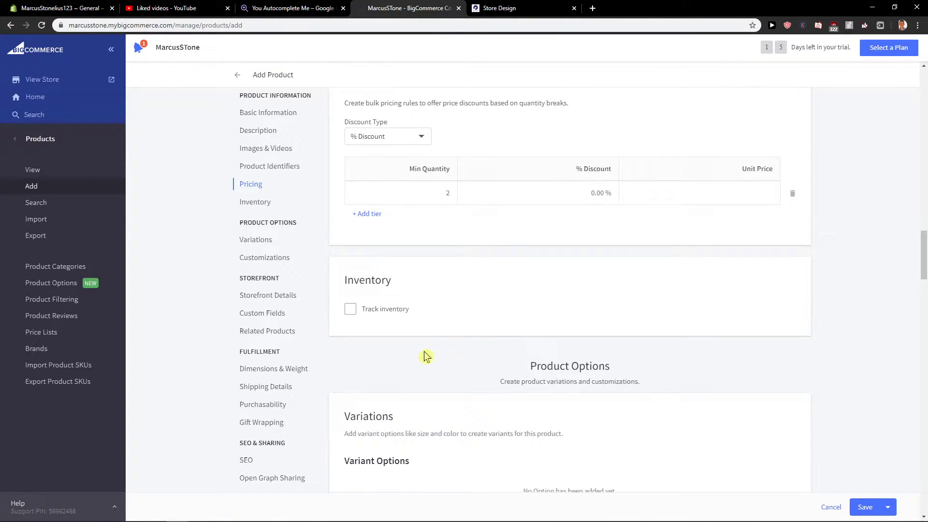
left_click(391, 282)
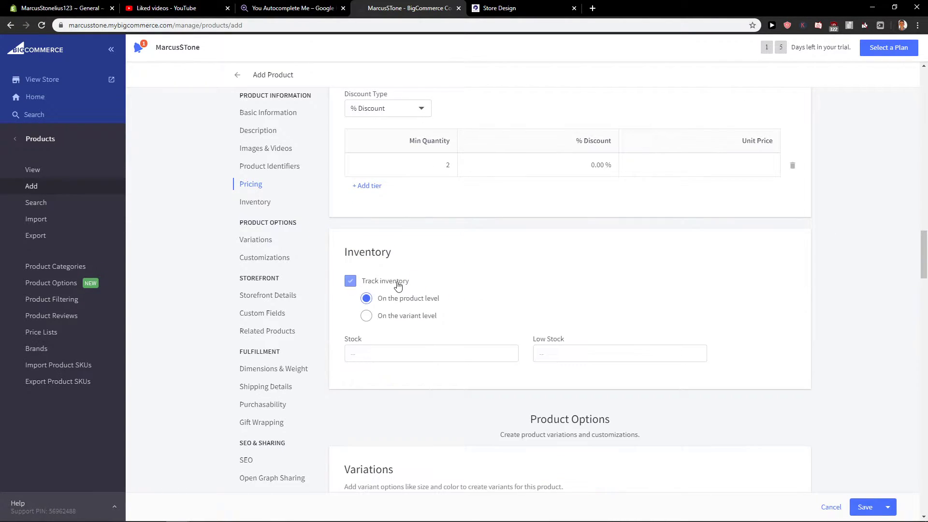
left_click(391, 349)
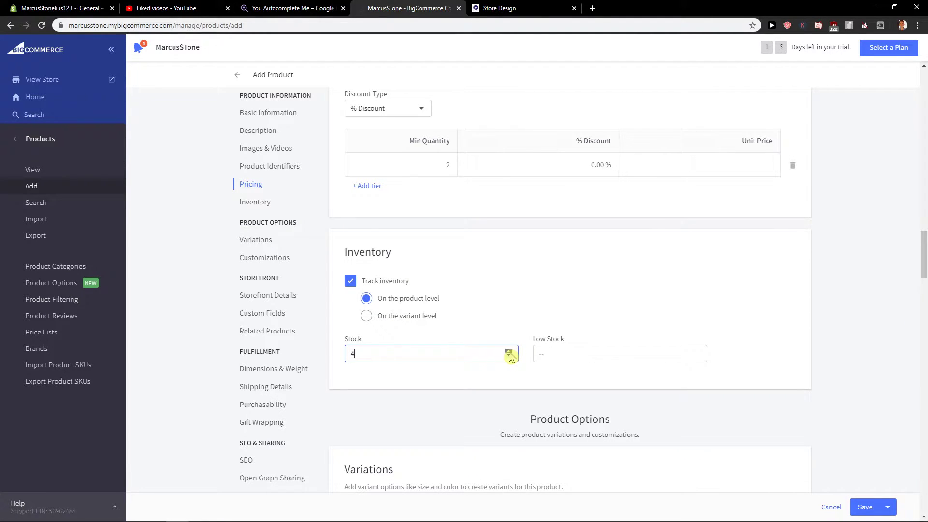
left_click(367, 316)
scroll(418, 406, "down", 5)
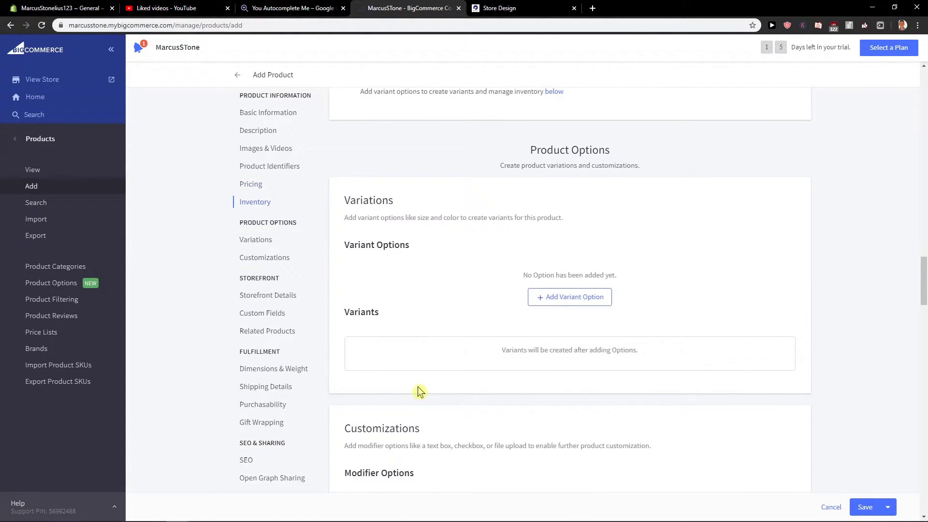
scroll(418, 387, "up", 3)
scroll(410, 385, "down", 2)
- Add a Size dropdown option with Small, Medium and Large values and save the variants
left_click(548, 298)
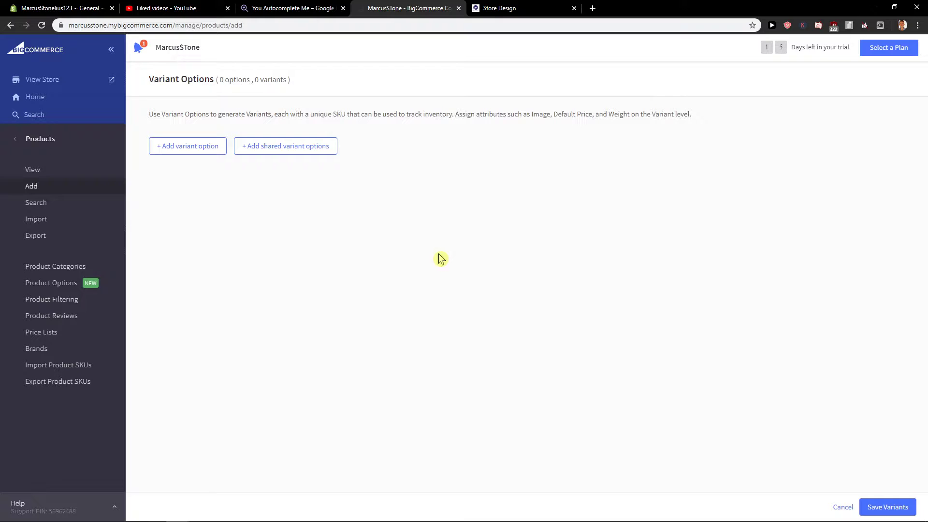
left_click(209, 154)
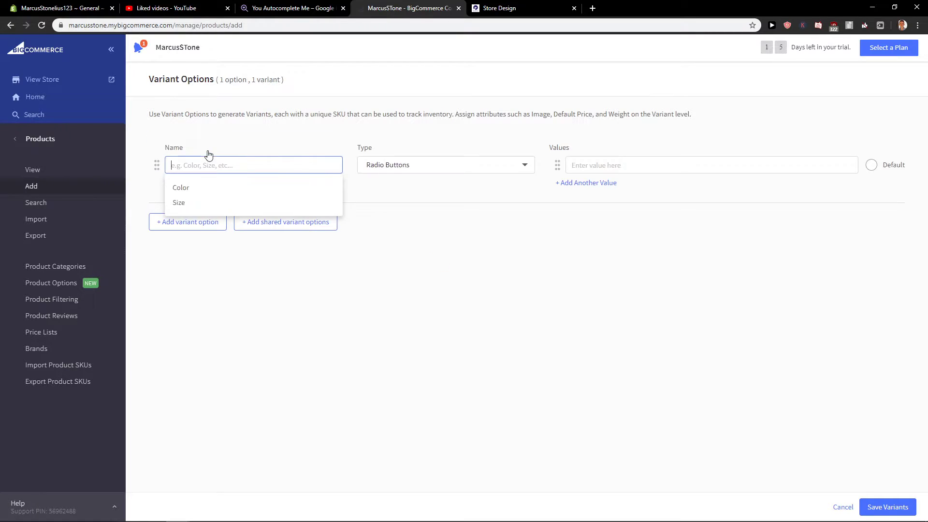
left_click(241, 202)
left_click(444, 170)
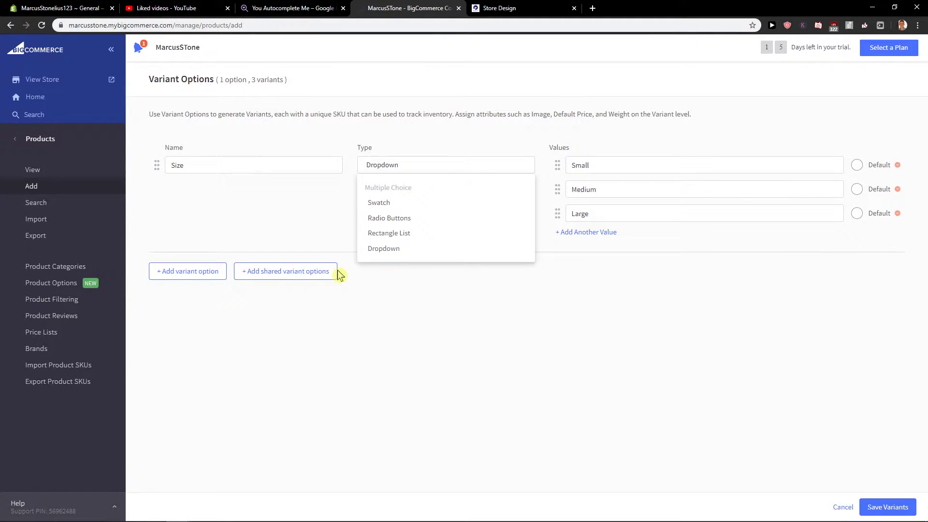
left_click(317, 244)
left_click(431, 166)
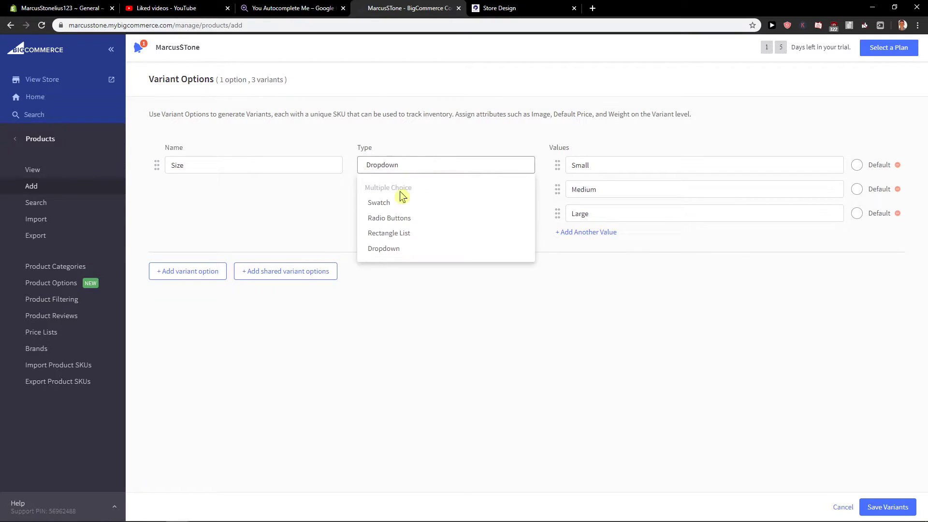
left_click(317, 238)
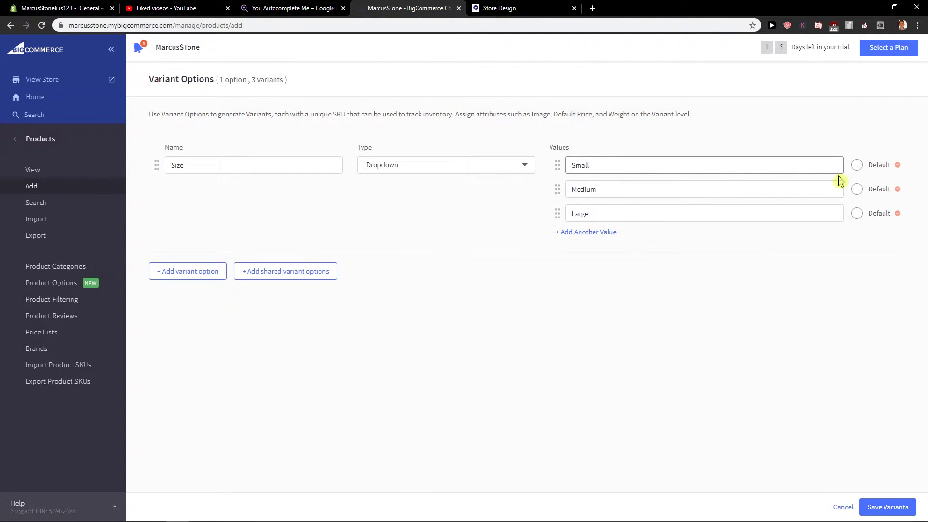
left_click(872, 508)
- Assign the shoe image to the Small, Medium and Large variants
scroll(340, 324, "down", 1)
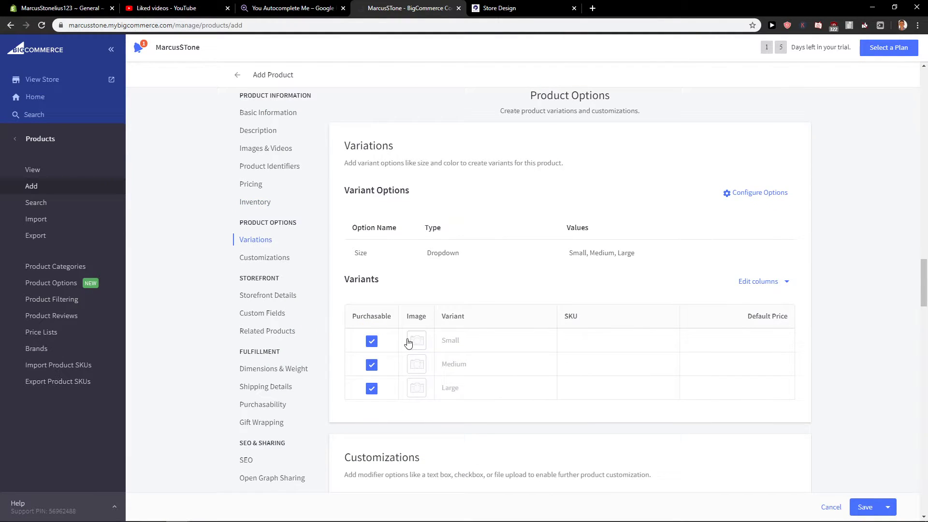
left_click(415, 341)
double_click(317, 159)
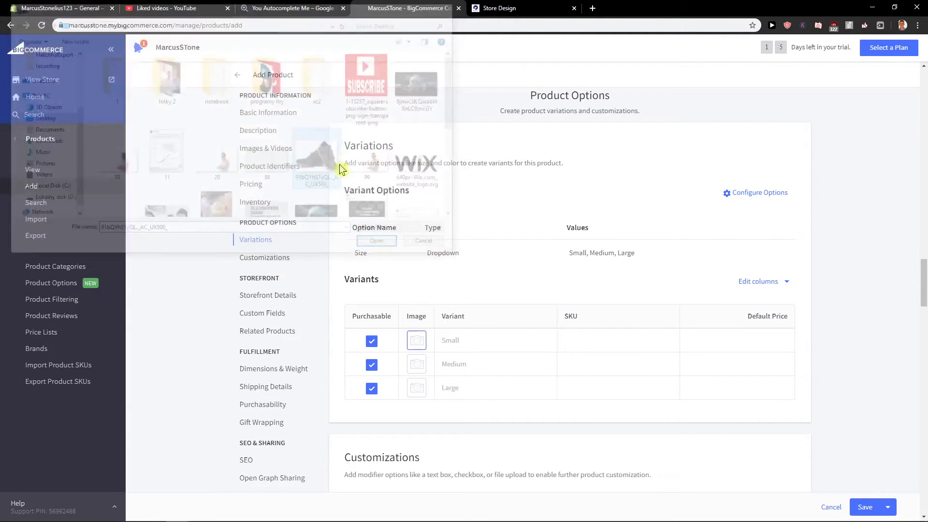
left_click(422, 368)
double_click(315, 157)
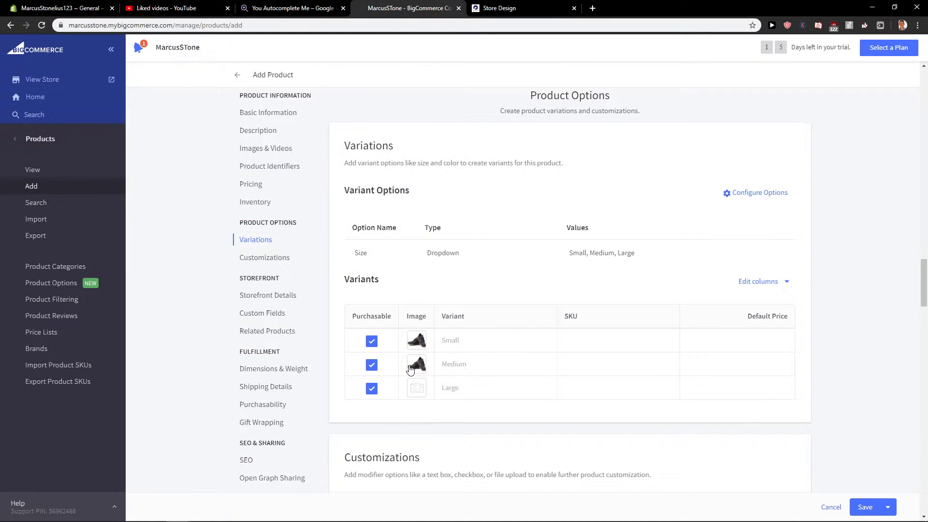
left_click(417, 389)
double_click(317, 158)
scroll(659, 309, "down", 2)
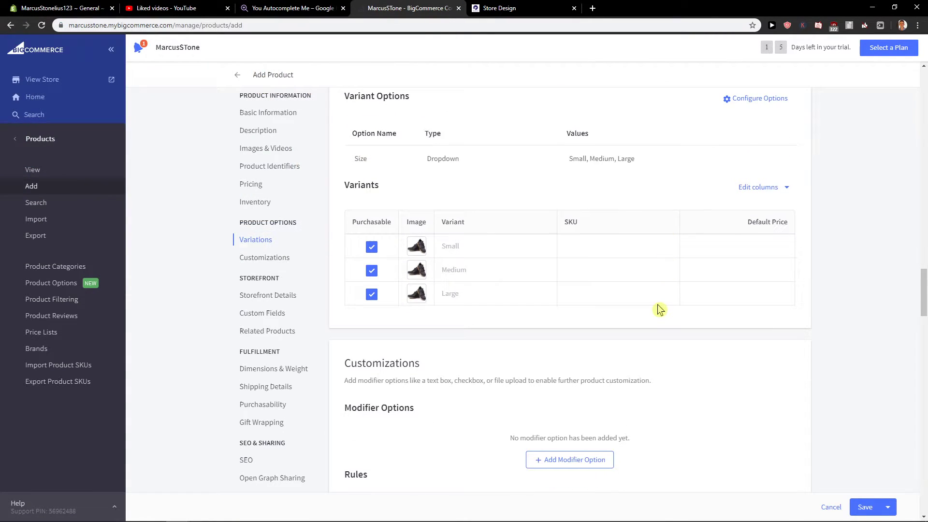
- Set the Small, Medium and Large variants' default price to €50.00 each
left_click(708, 242)
type("50")
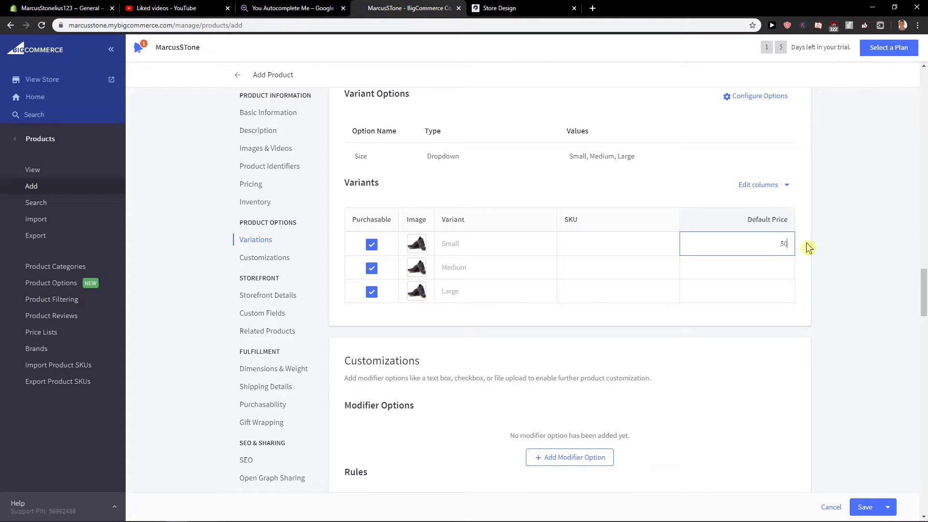
key("Tab")
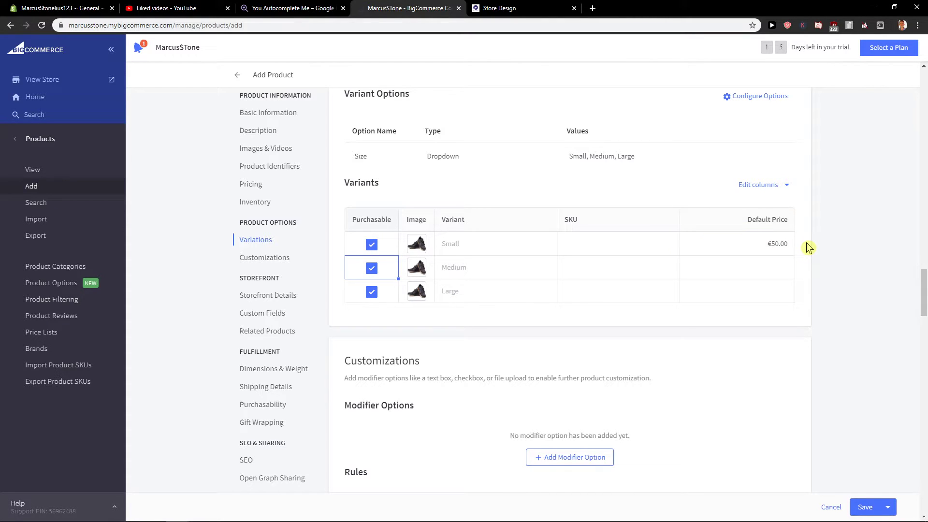
left_click(777, 269)
type("50")
left_click(759, 292)
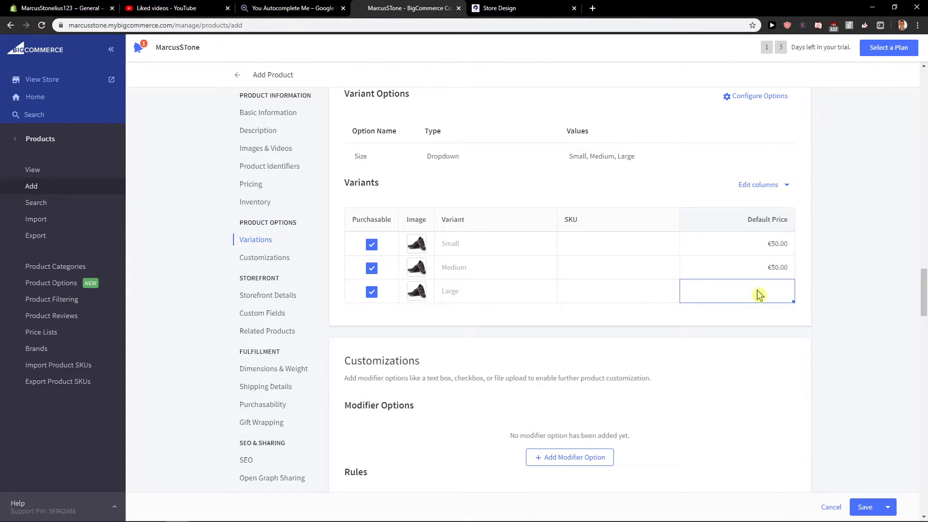
type("50")
left_click(857, 305)
scroll(857, 306, "down", 2)
left_click_drag(357, 282, 494, 306)
left_click(495, 306)
scroll(494, 306, "down", 1)
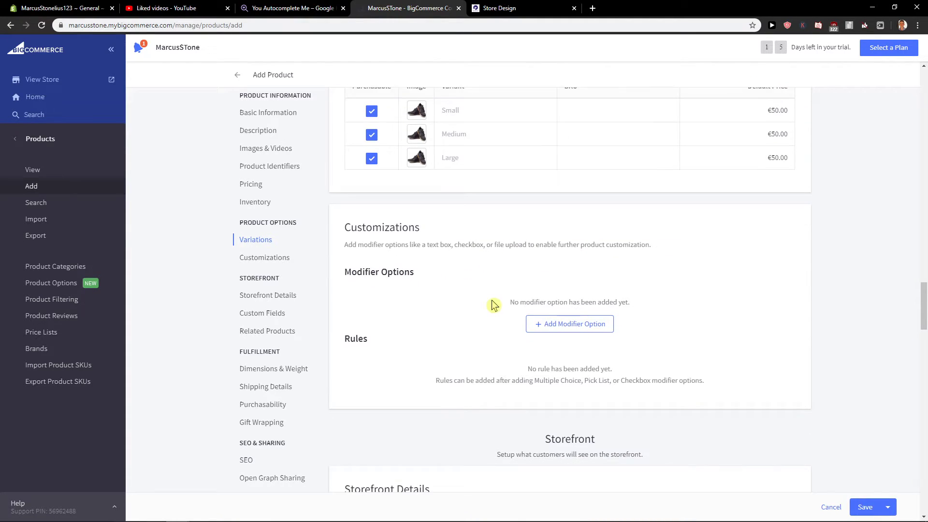
left_click(556, 314)
left_click(226, 152)
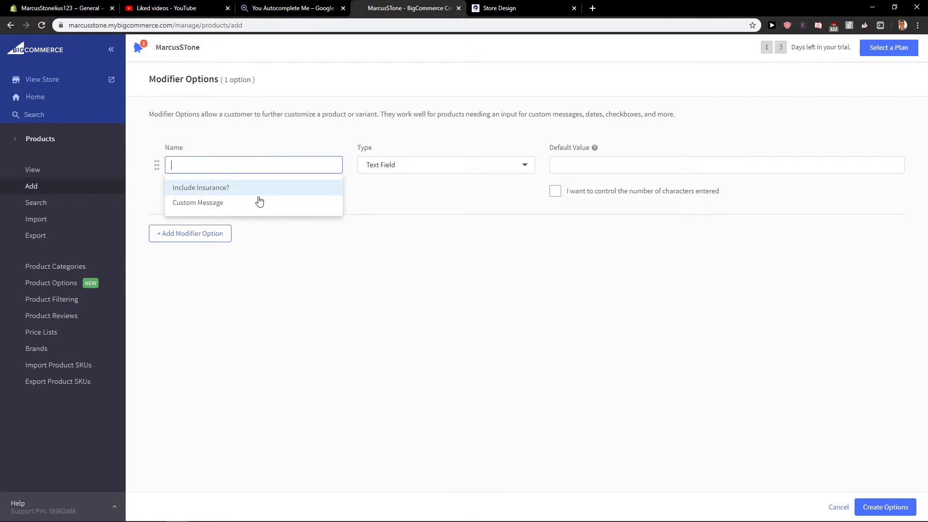
left_click_drag(188, 114, 493, 115)
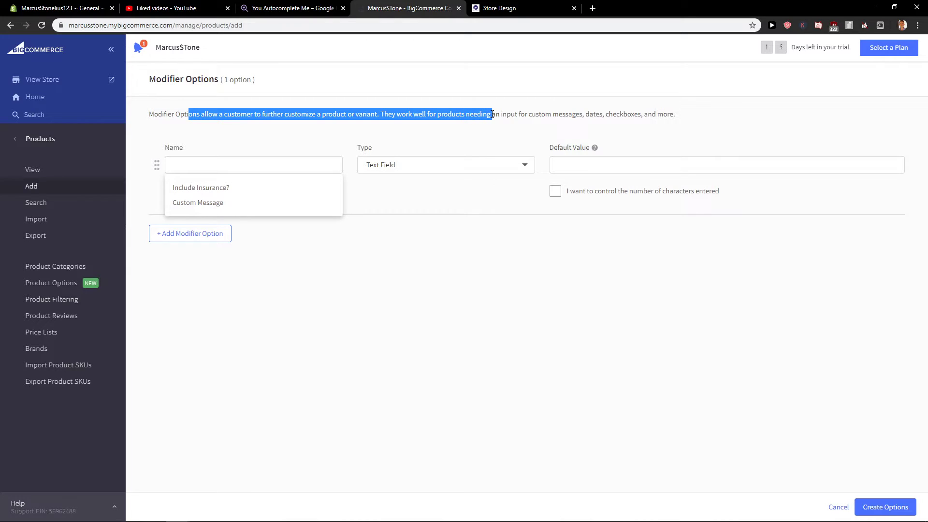
left_click(838, 506)
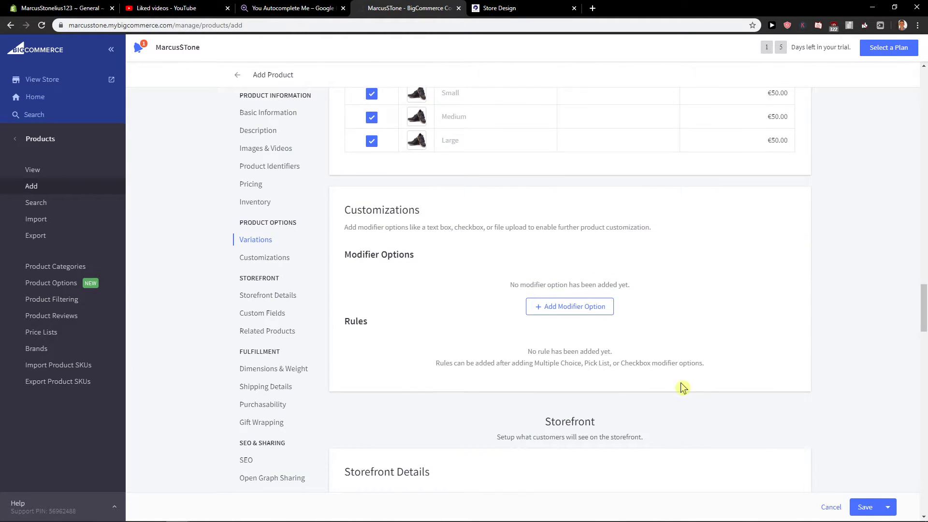
scroll(681, 385, "down", 4)
scroll(681, 385, "down", 2)
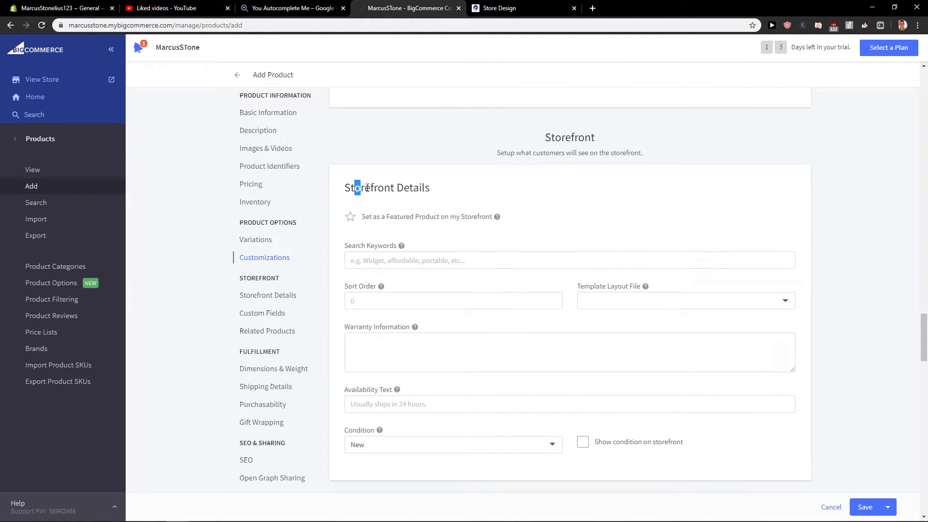
scroll(511, 196, "down", 1)
left_click(481, 211)
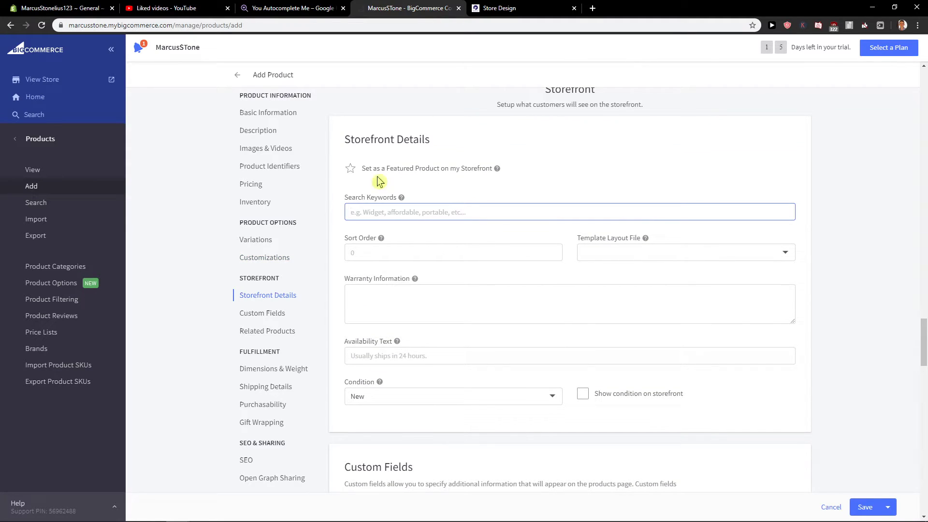
left_click(350, 169)
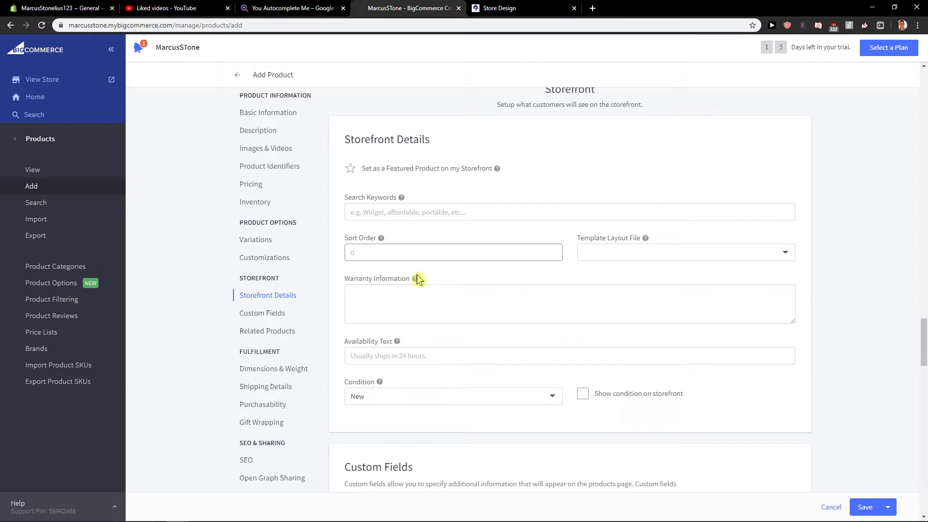
scroll(407, 363, "down", 1)
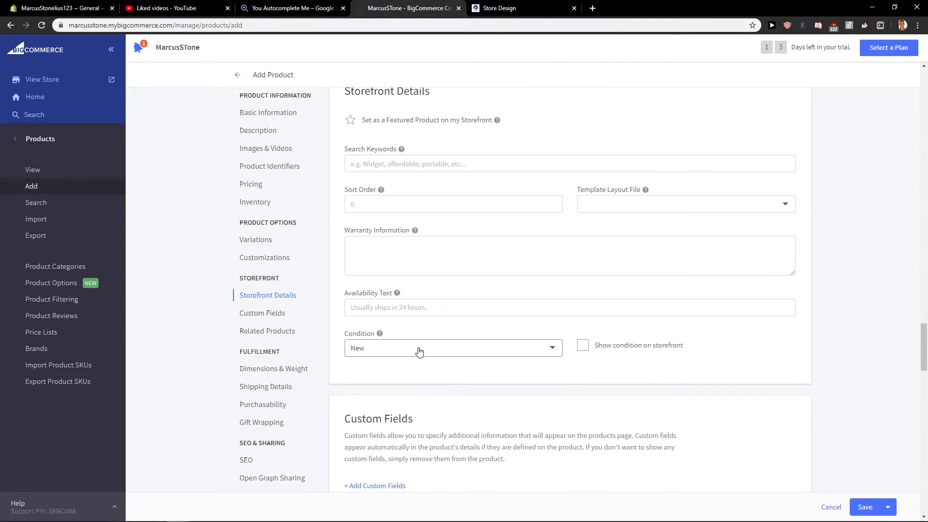
left_click(419, 350)
left_click(419, 348)
scroll(427, 324, "down", 4)
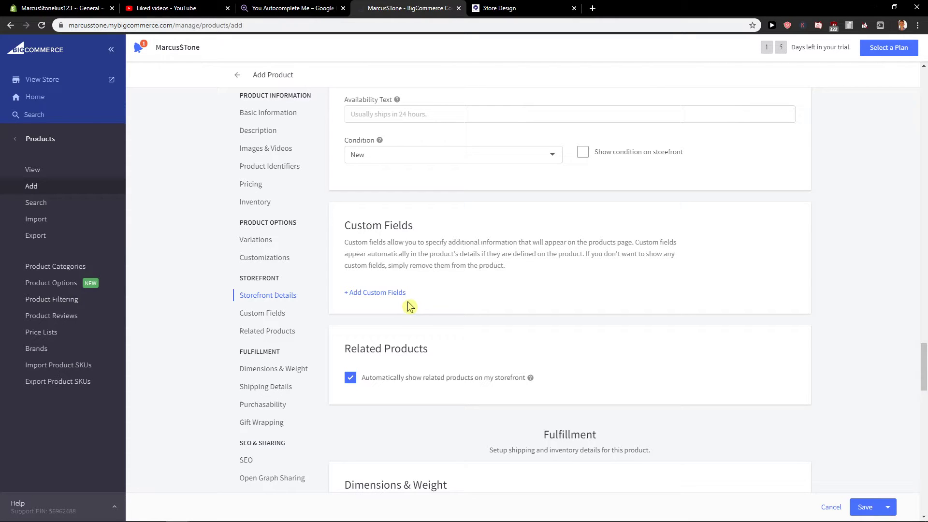
scroll(399, 301, "down", 2)
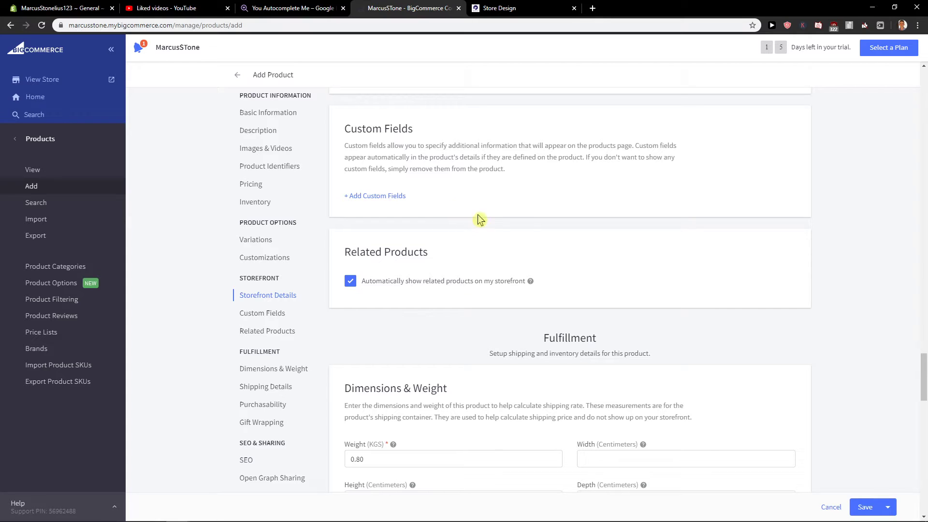
scroll(394, 195, "down", 1)
left_click(391, 187)
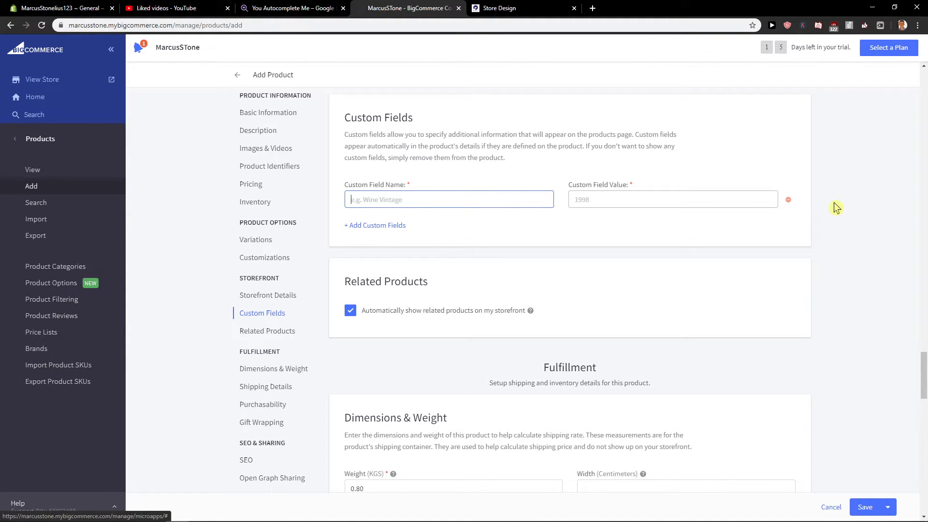
left_click(788, 200)
scroll(507, 246, "down", 1)
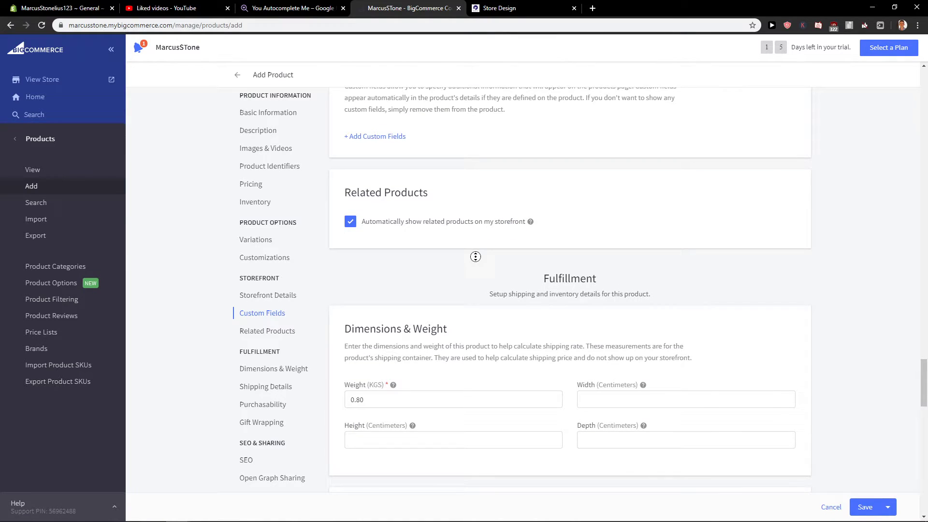
left_click_drag(345, 182, 651, 208)
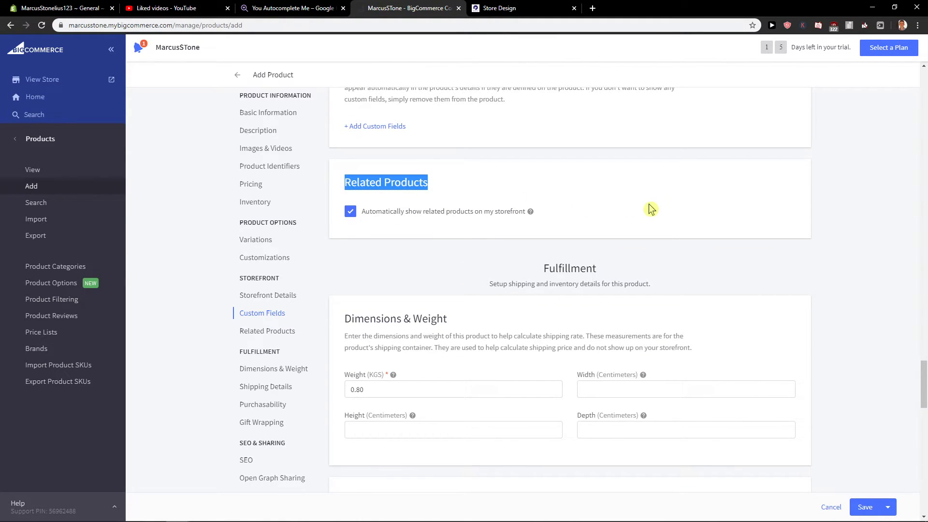
scroll(449, 239, "down", 2)
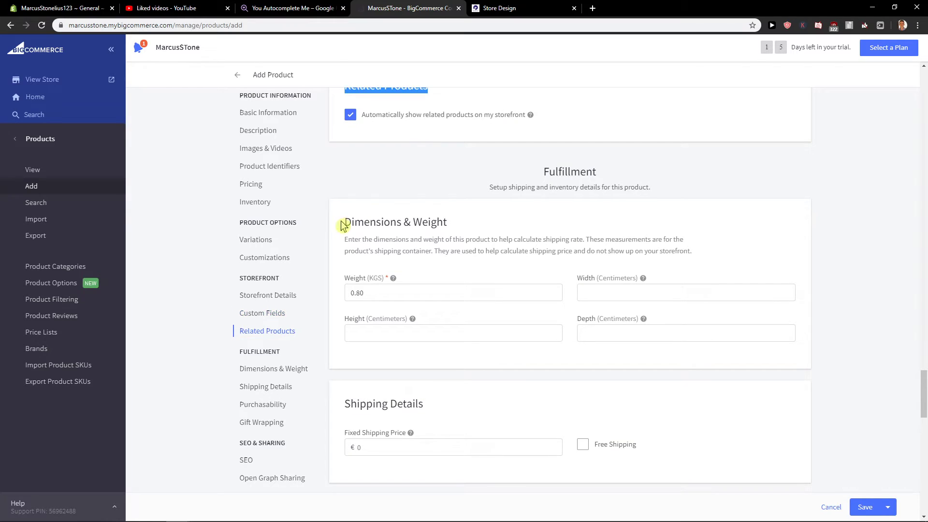
left_click_drag(341, 225, 481, 229)
mouse_move(540, 183)
left_mouse_down()
mouse_move(696, 193)
mouse_move(543, 197)
left_mouse_up()
left_click(543, 197)
key("Tab")
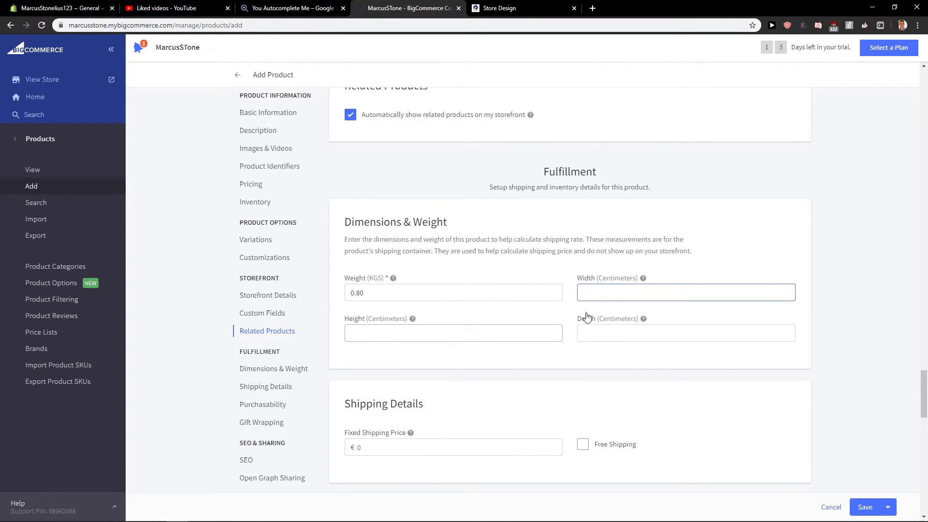
scroll(532, 353, "down", 2)
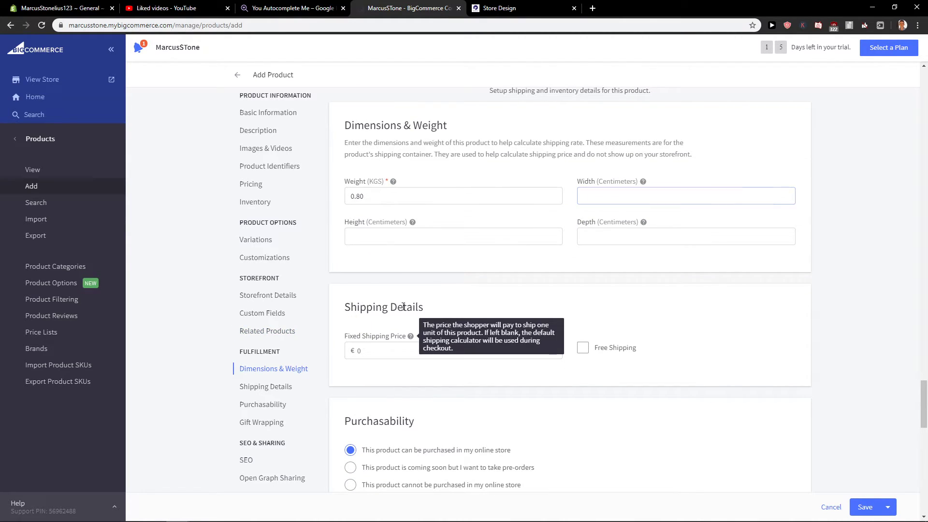
left_click(612, 349)
left_click(612, 352)
left_click(612, 351)
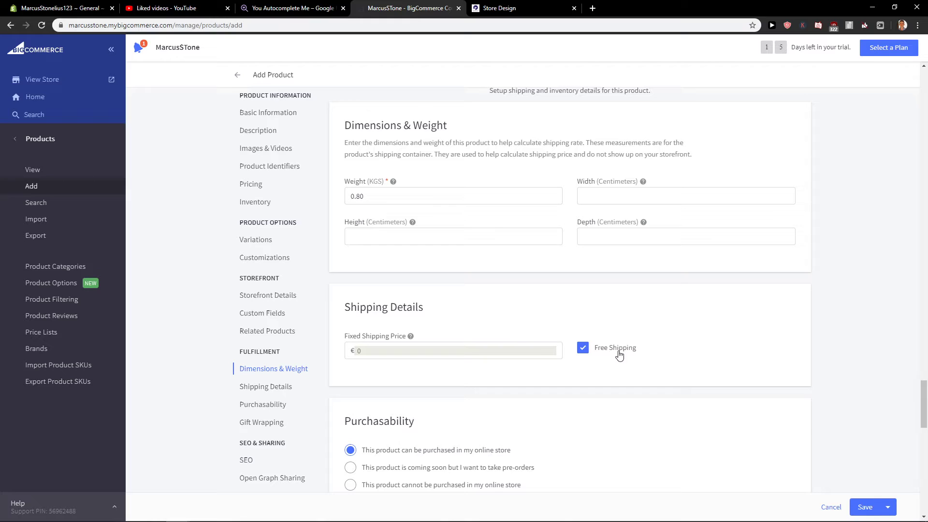
left_click(620, 356)
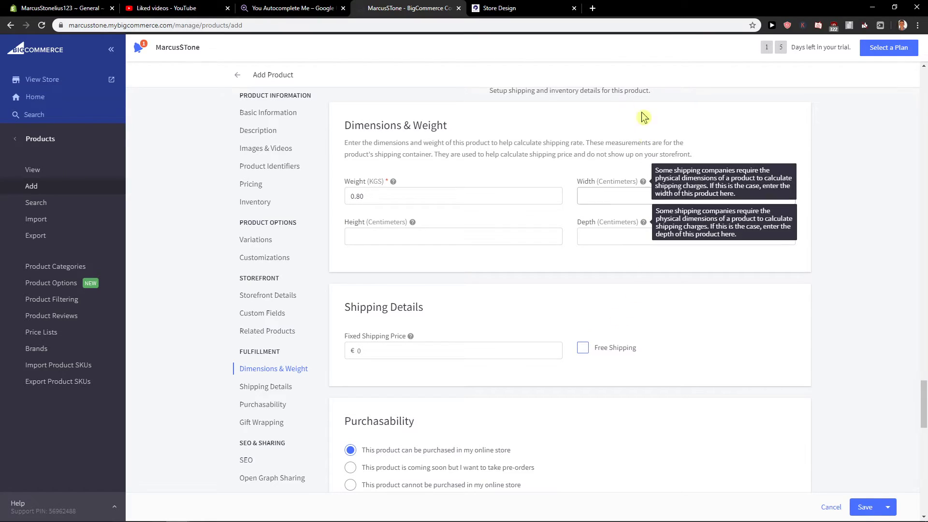
left_click(601, 350)
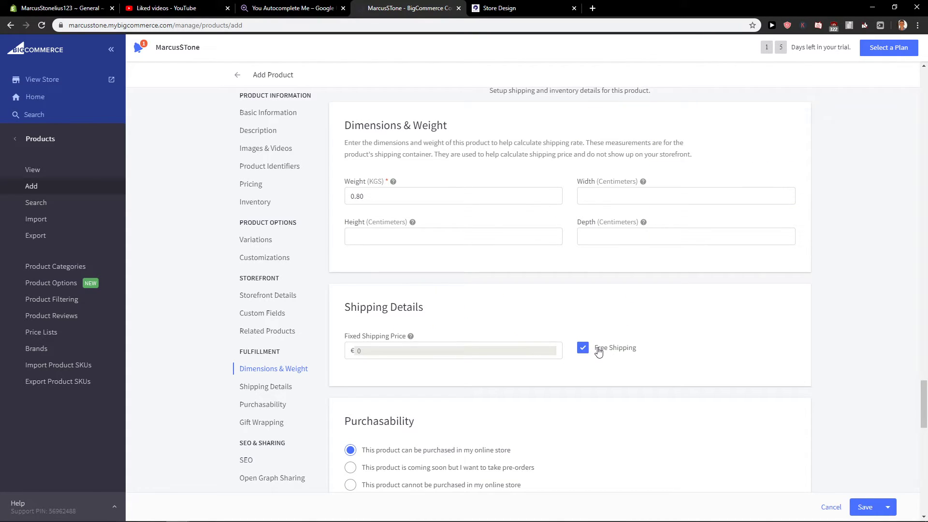
scroll(561, 321, "down", 2)
left_click(614, 250)
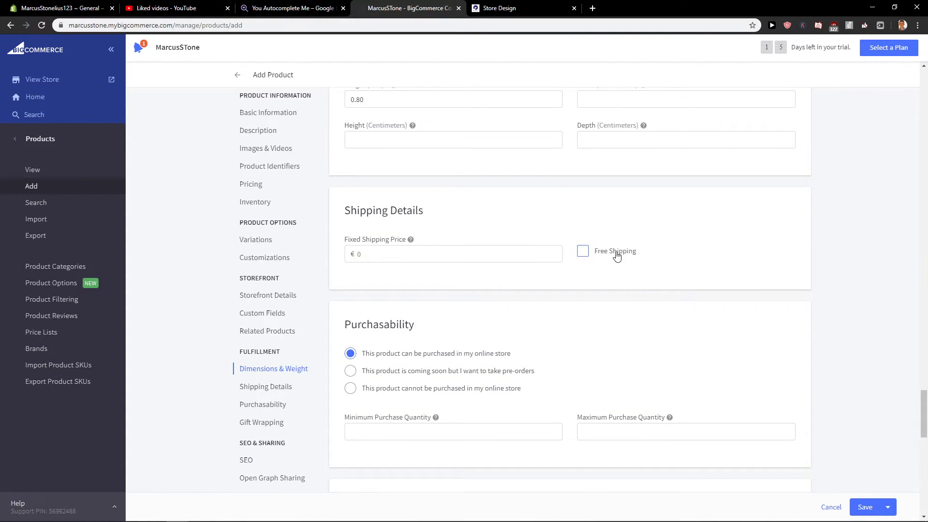
scroll(616, 271, "down", 1)
scroll(616, 283, "down", 2)
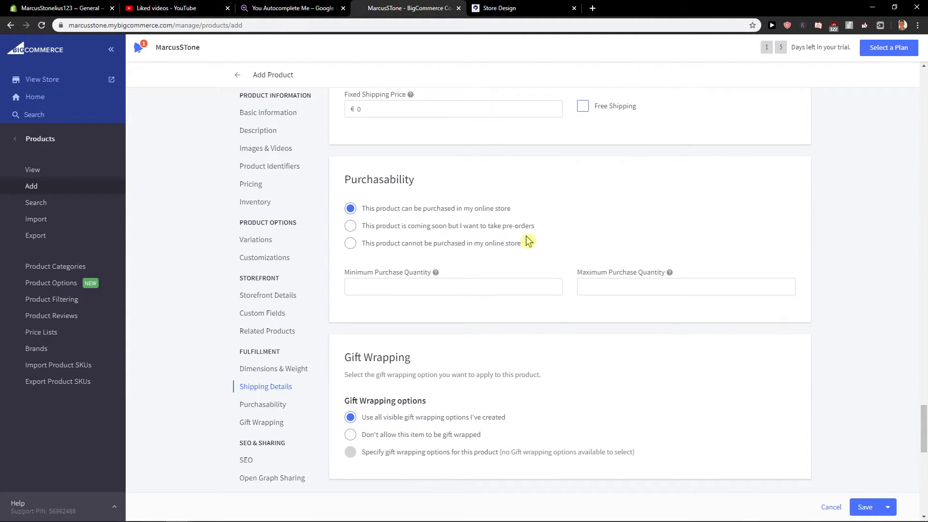
left_click_drag(346, 180, 439, 182)
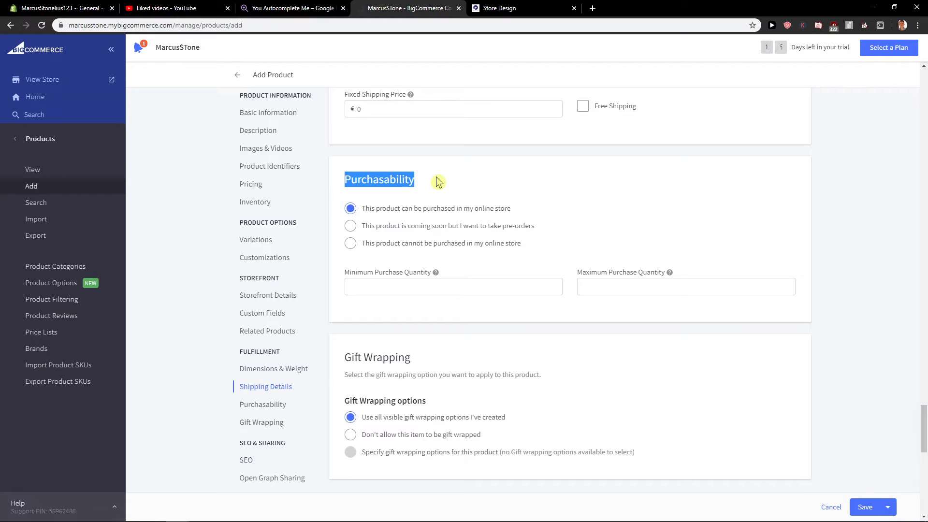
left_click(411, 250)
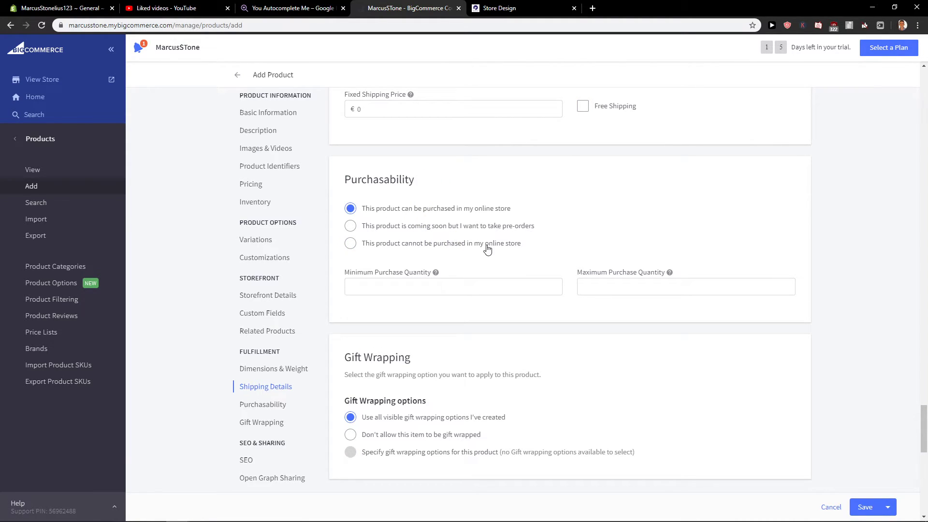
- Set the product to 'Don't allow this item to be gift wrapped'
scroll(488, 246, "down", 2)
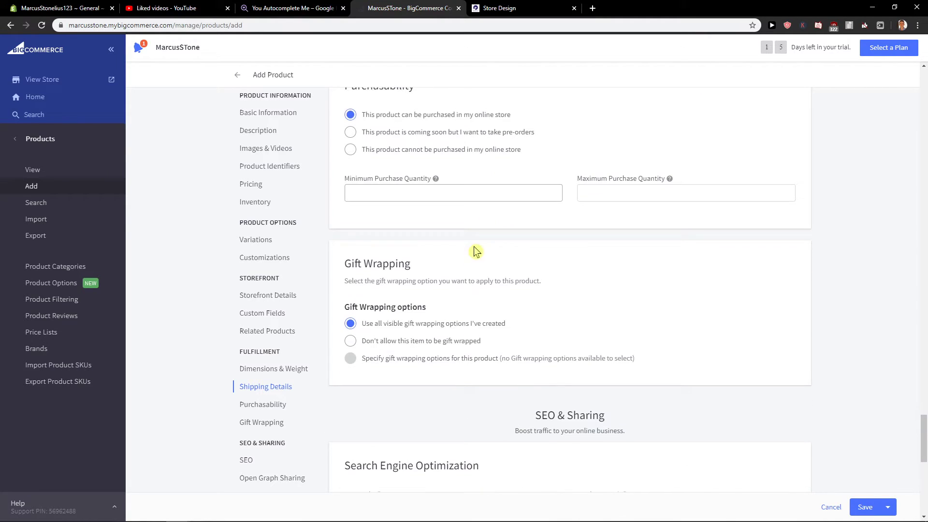
left_click_drag(345, 261, 492, 267)
left_click(549, 281)
scroll(550, 283, "down", 1)
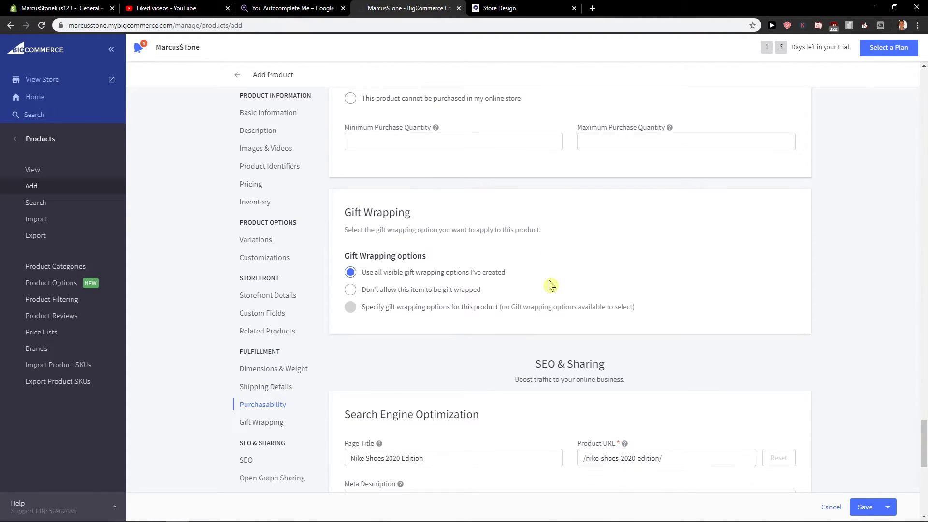
left_click(413, 296)
scroll(483, 293, "down", 3)
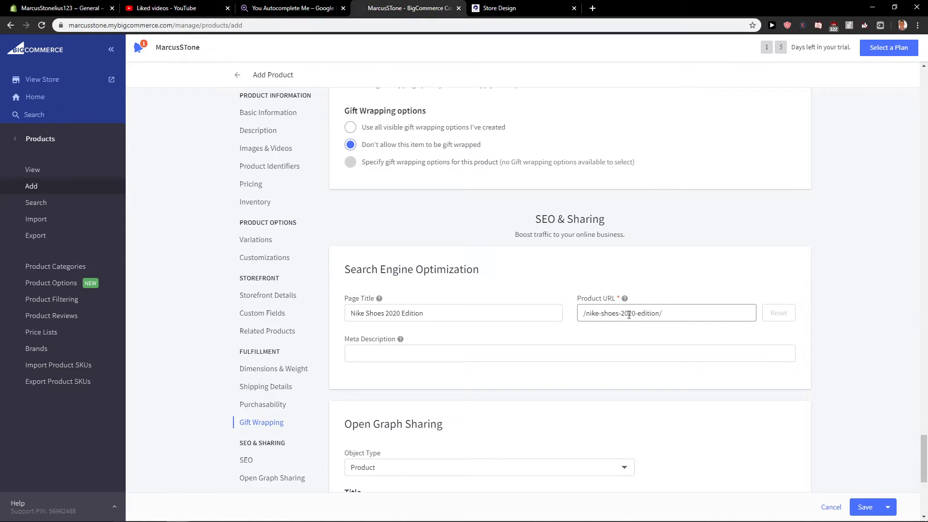
- Shorten the product URL to /nike-shoes-2020/ and turn on redirecting old URLs
left_click_drag(659, 316, 555, 308)
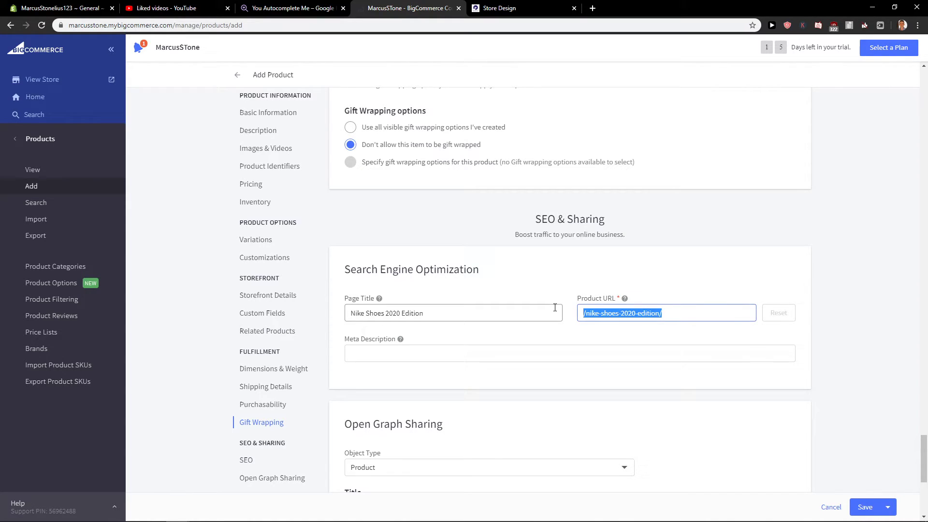
left_click(605, 314)
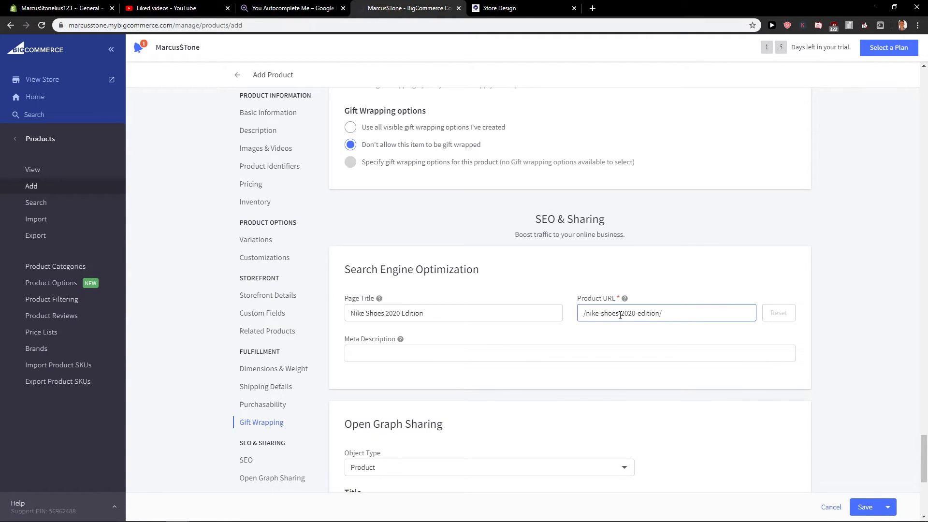
left_click_drag(637, 315, 653, 317)
left_click(660, 317)
left_click_drag(433, 315, 402, 315)
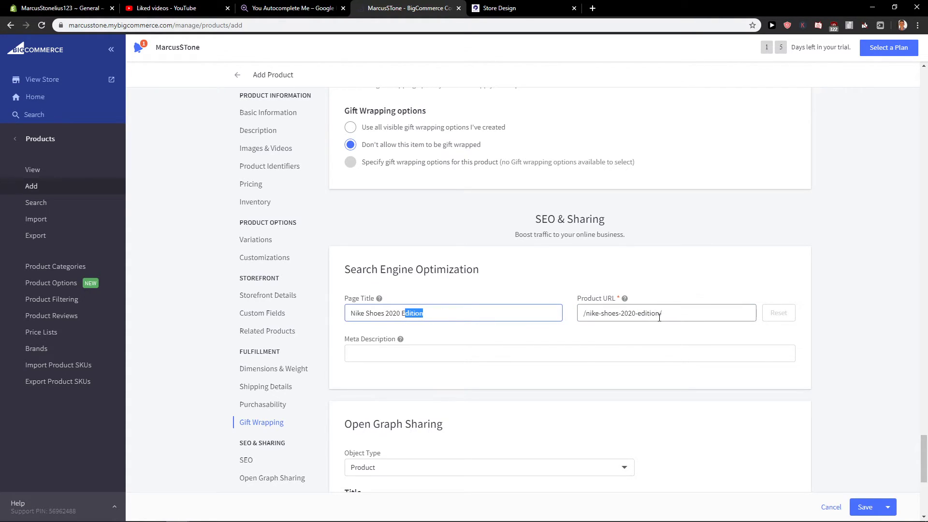
left_click_drag(660, 315, 636, 316)
key("BackSpace")
key("BackSpace")
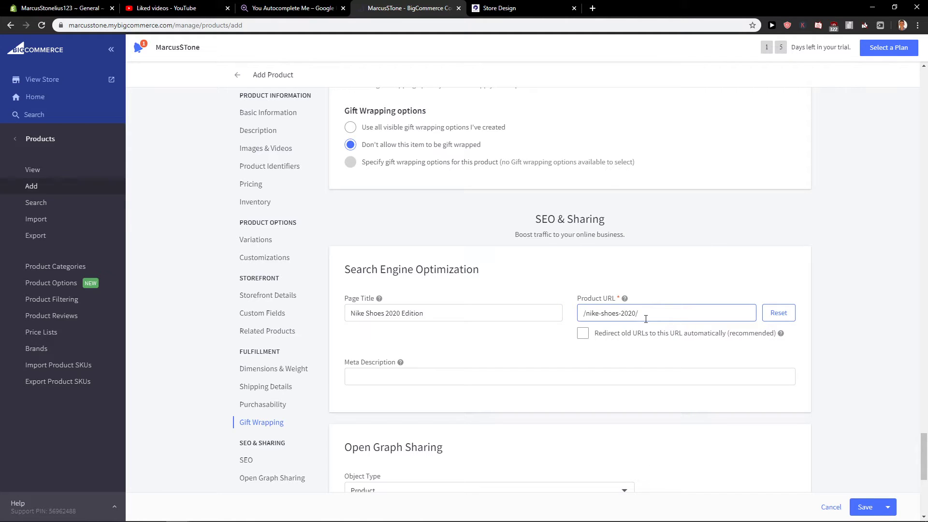
left_click(627, 347)
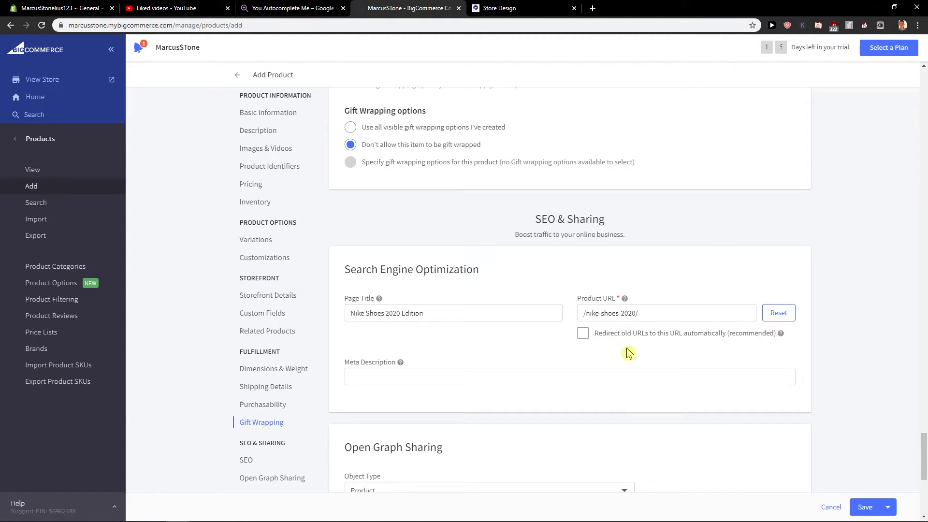
left_click(583, 333)
- Begin entering the meta description keywords 'shoes, nike, 2020, edition'
scroll(503, 346, "down", 1)
left_click(500, 330)
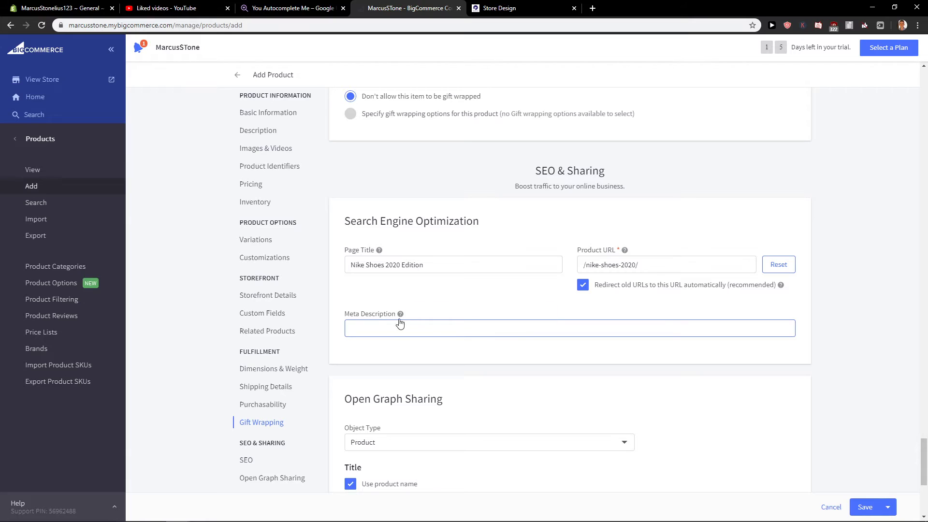
mouse_move(400, 317)
- Leave the Open Graph object type set to Product
scroll(513, 290, "down", 3)
left_click(415, 298)
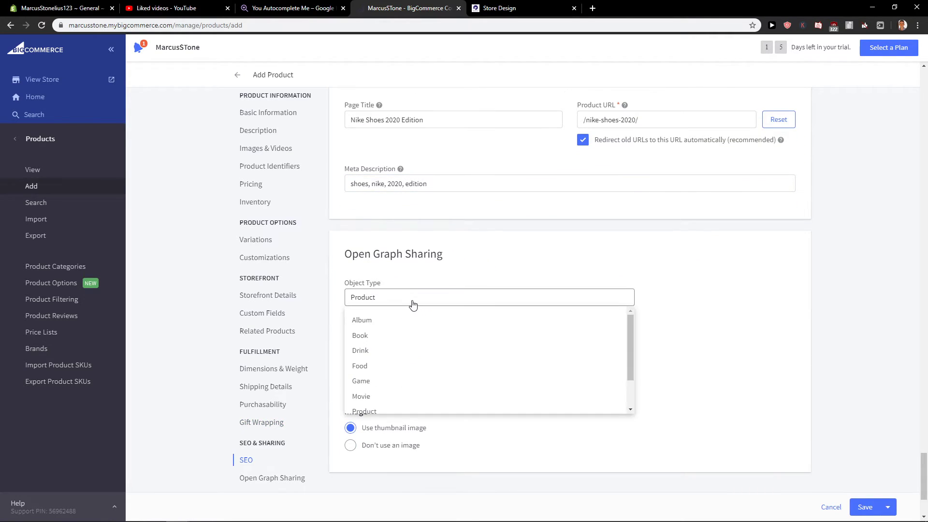
scroll(430, 335, "down", 1)
left_click(659, 322)
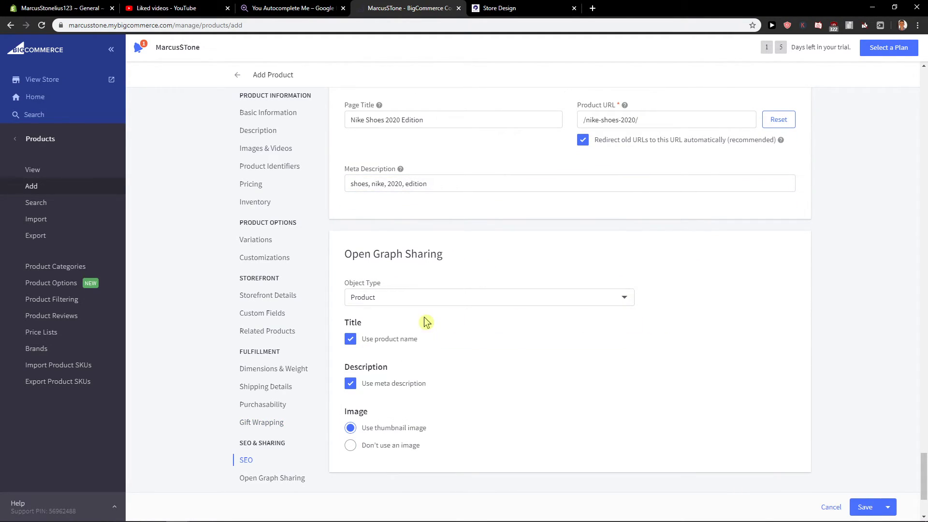
left_click(441, 307)
scroll(440, 350, "down", 2)
scroll(477, 292, "up", 1)
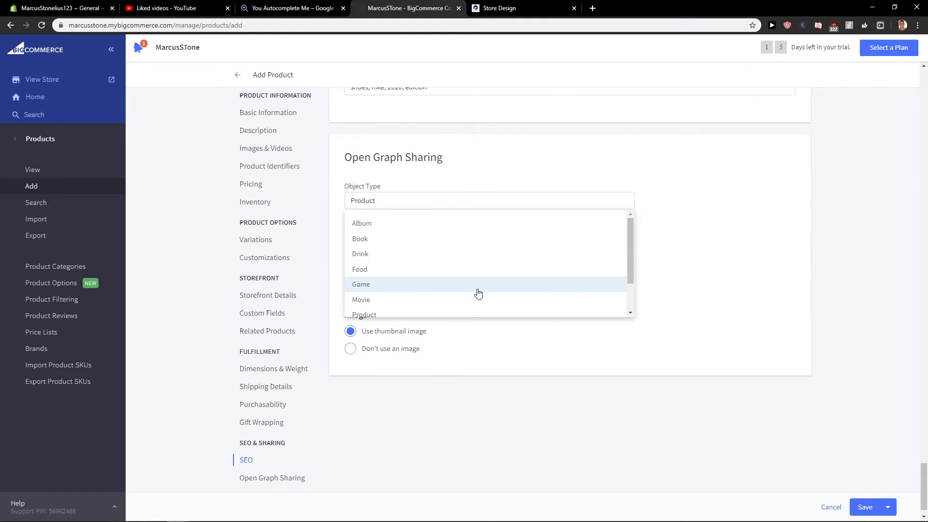
left_click(723, 300)
scroll(438, 347, "down", 1)
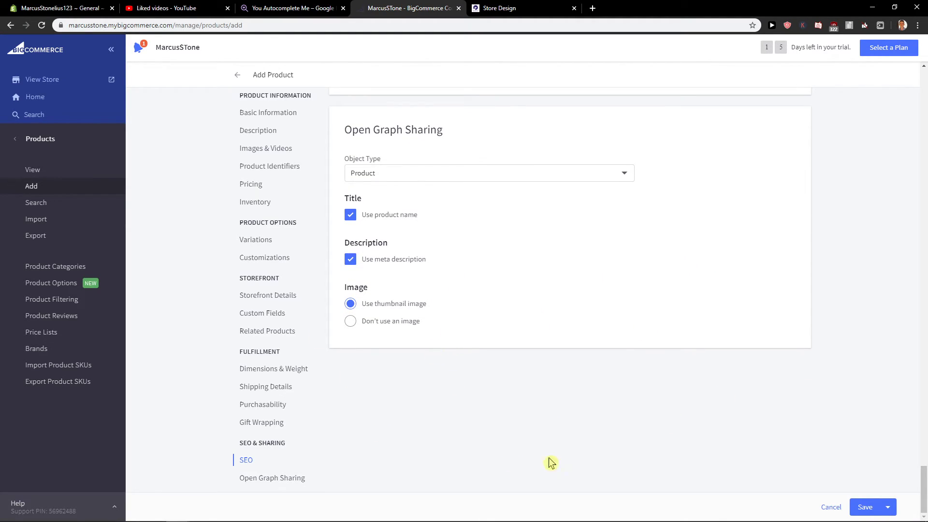
- Fill in the missing default price of 50 and save the new product
left_click(865, 507)
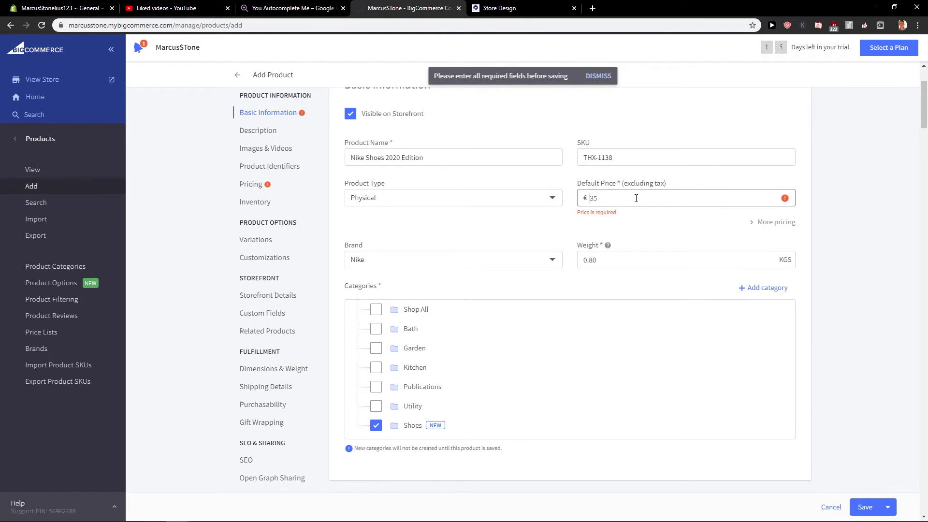
left_click(663, 199)
type("50")
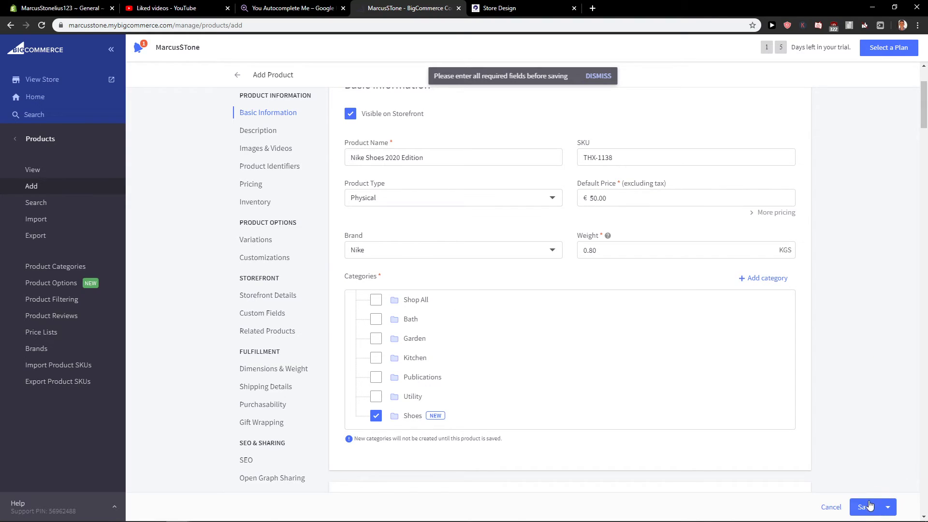
left_click(866, 506)
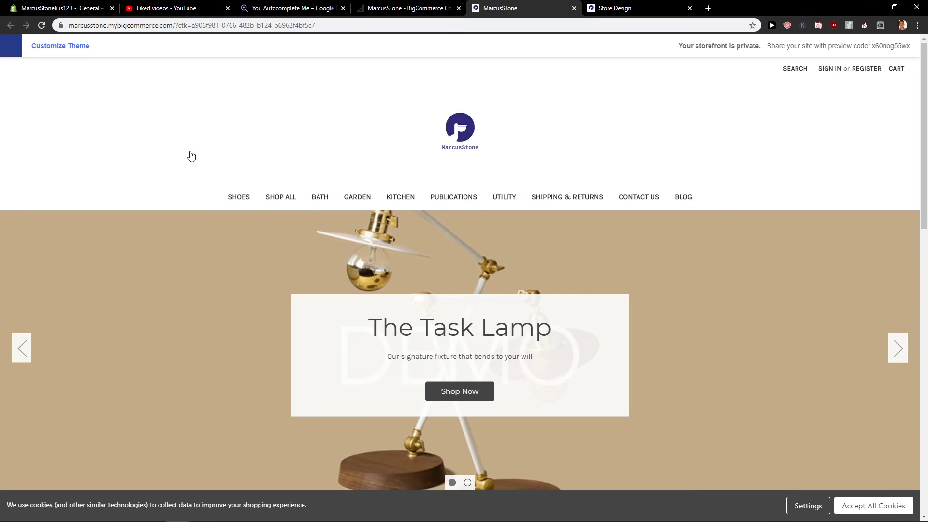
- Open the Nike Shoes 2020 Edition card from the storefront Shoes category and scroll through its page
left_click(235, 197)
scroll(182, 201, "down", 3)
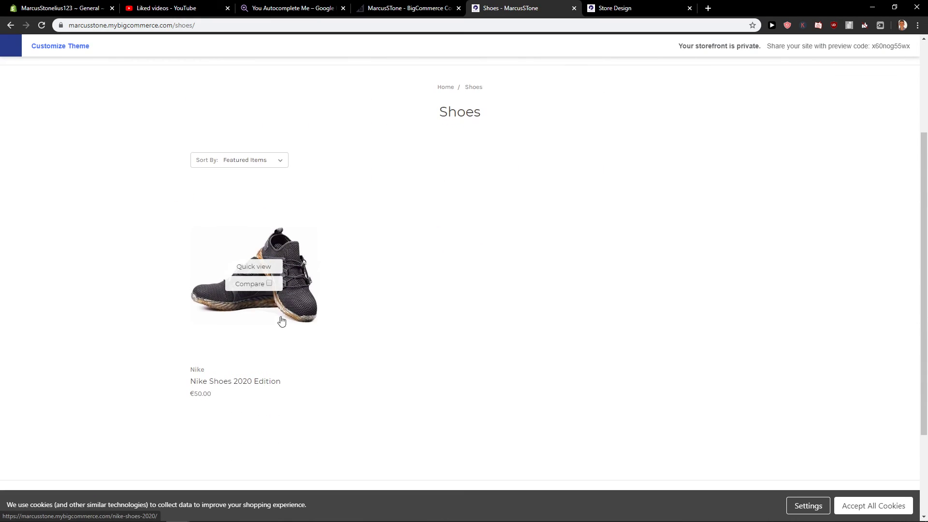
left_click(295, 270)
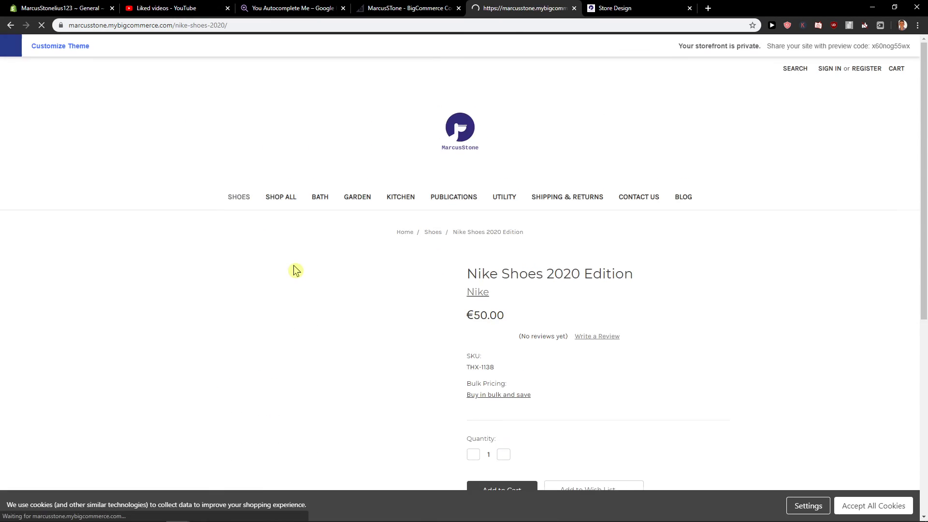
scroll(271, 232, "down", 1)
scroll(262, 213, "down", 2)
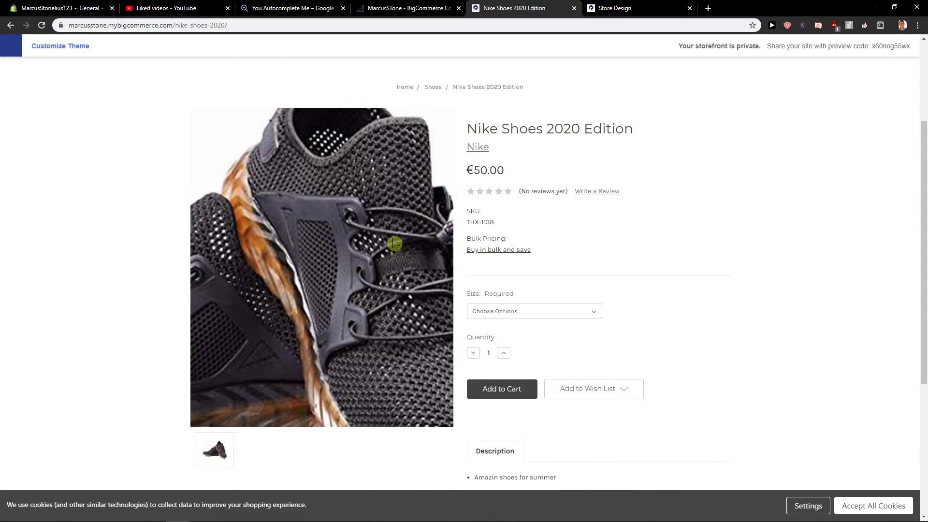
scroll(655, 280, "down", 5)
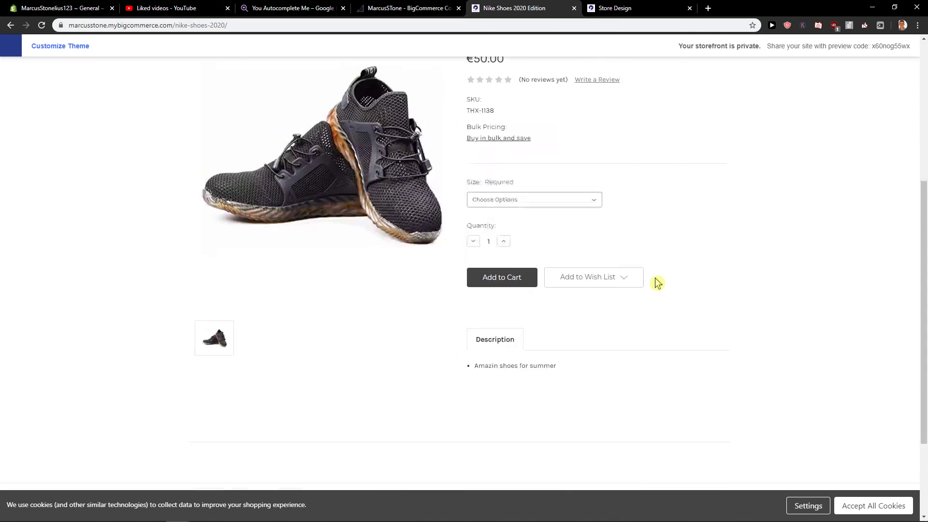
scroll(648, 244, "up", 8)
scroll(667, 176, "down", 6)
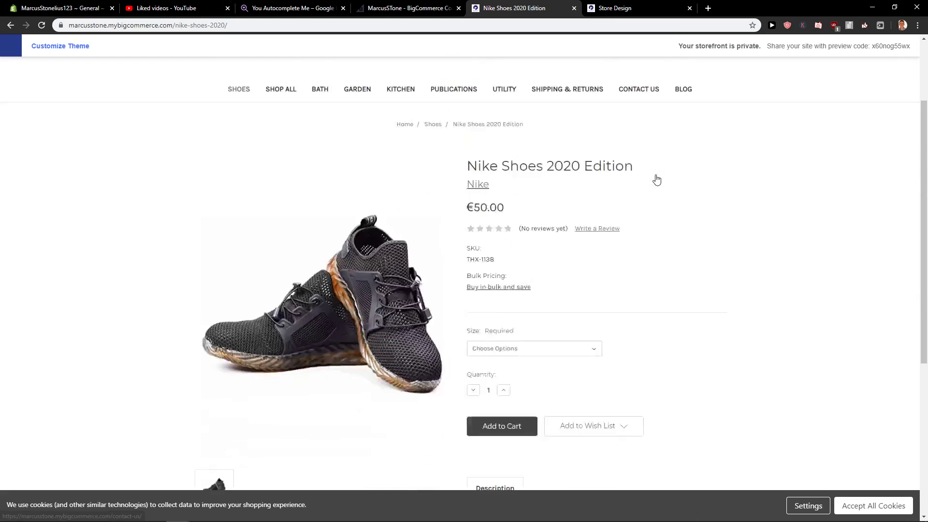
scroll(635, 175, "up", 6)
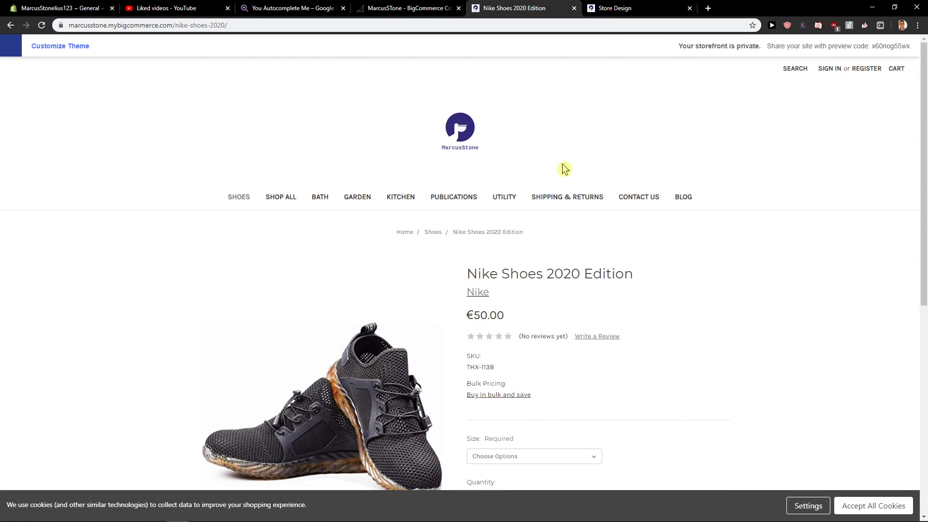
scroll(464, 208, "down", 3)
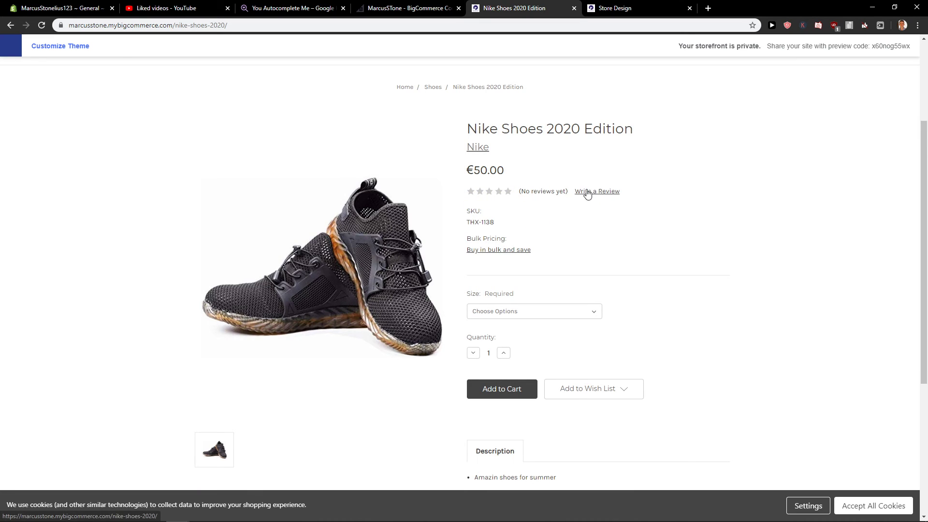
- Glance at the admin and keyword list tabs, then return to the live product page
left_click(406, 8)
left_click(265, 7)
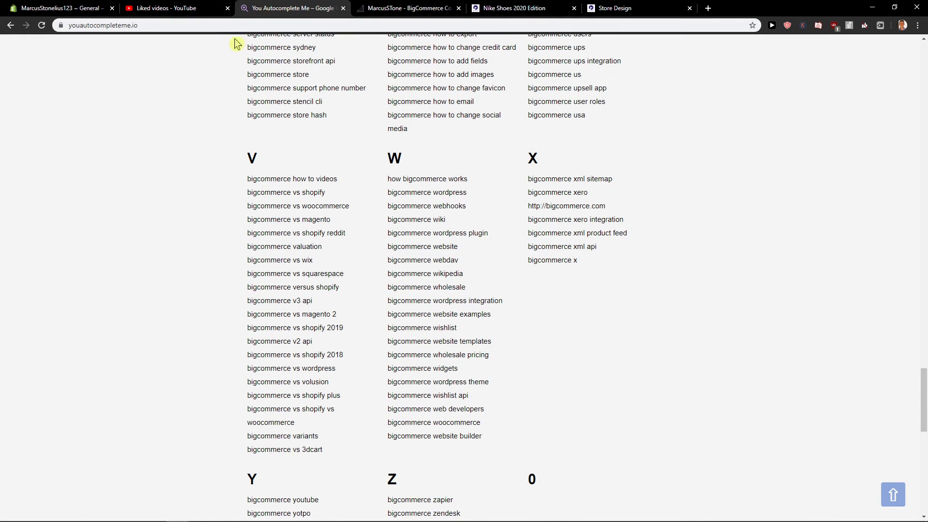
left_click(418, 8)
left_click(482, 8)
scroll(362, 97, "up", 3)
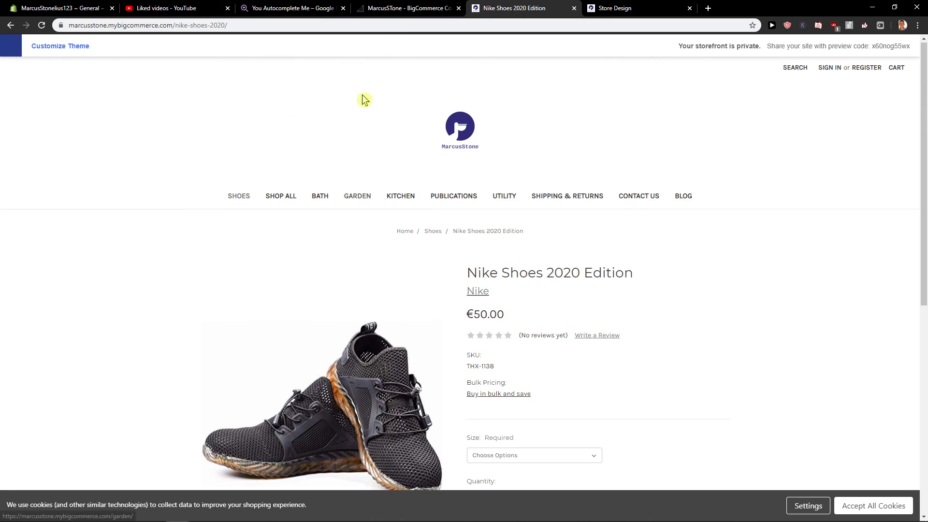
- Bring back the admin editor for Nike Shoes 2020 Edition by dragging its tab to second position
left_click(88, 8)
left_click(515, 7)
left_click_drag(395, 8, 159, 8)
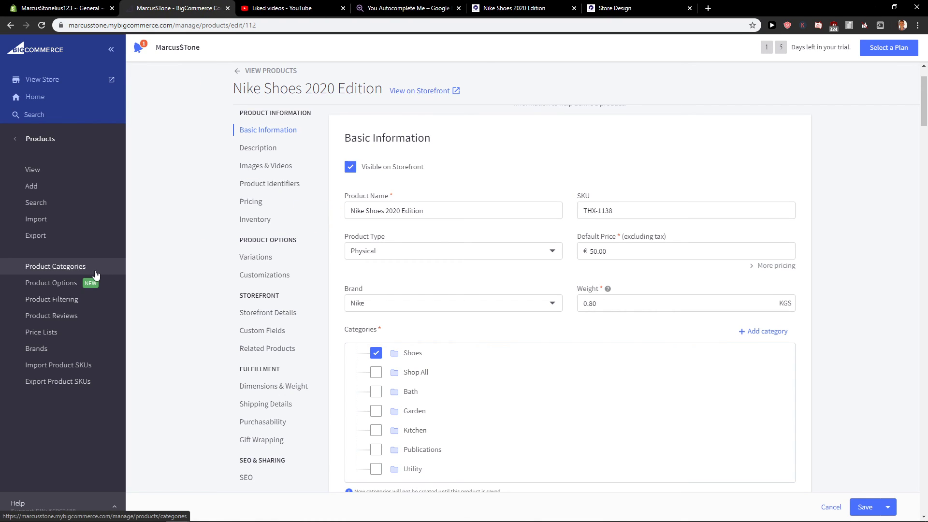